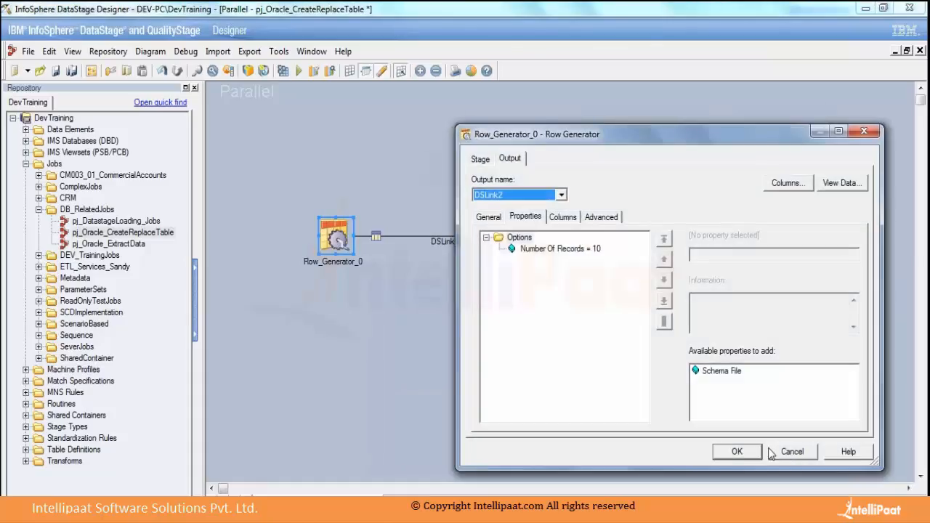
{"action": "left_click", "coordinate": [790, 451]}
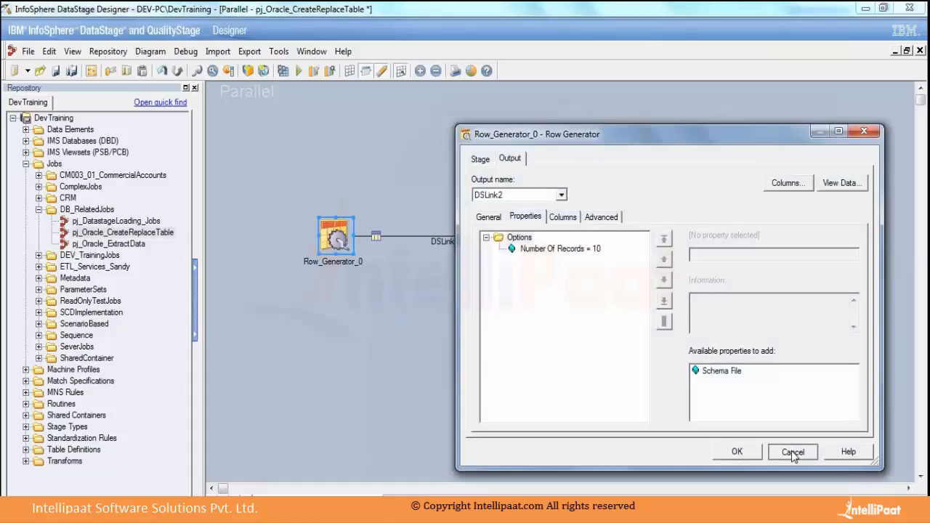
{"action": "left_click_drag", "start_coordinate": [408, 305], "coordinate": [437, 338]}
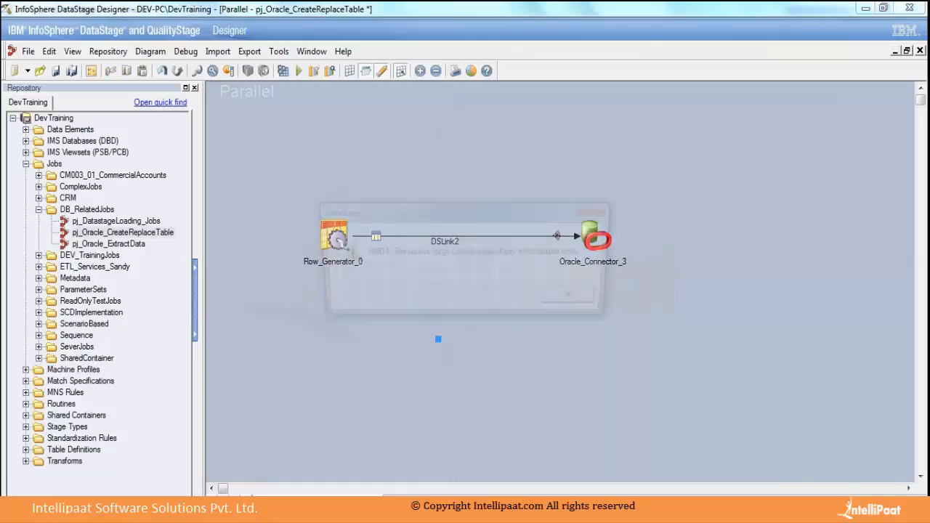
{"action": "left_click", "coordinate": [582, 306]}
{"action": "key", "text": "Return"}
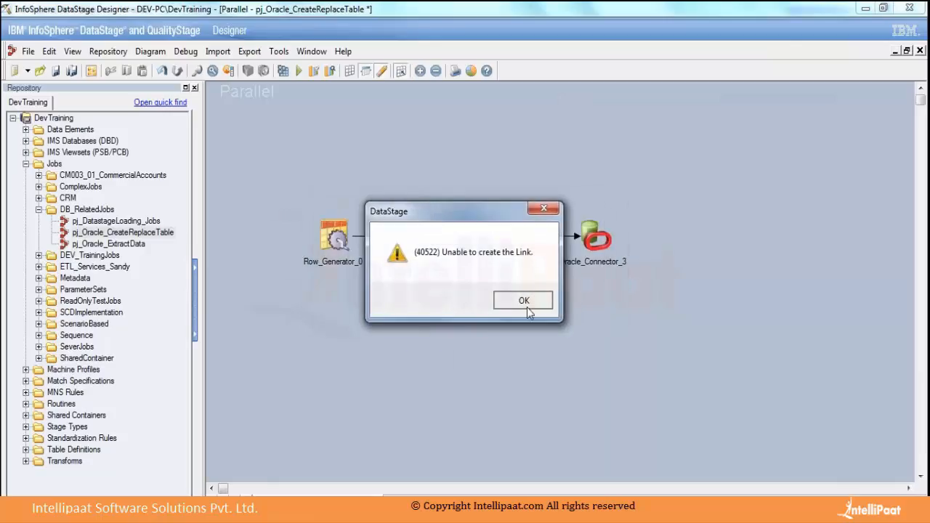
{"action": "left_click_drag", "start_coordinate": [339, 242], "coordinate": [429, 363]}
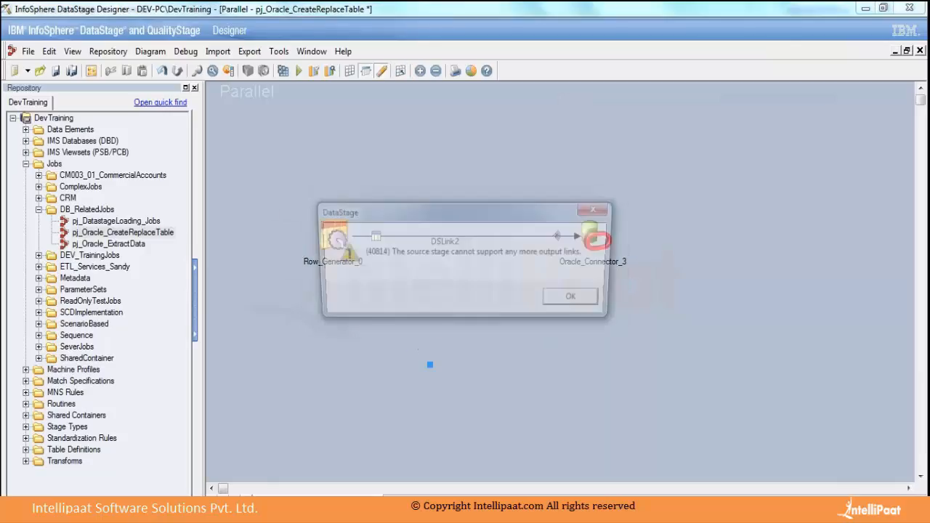
{"action": "left_click", "coordinate": [570, 305]}
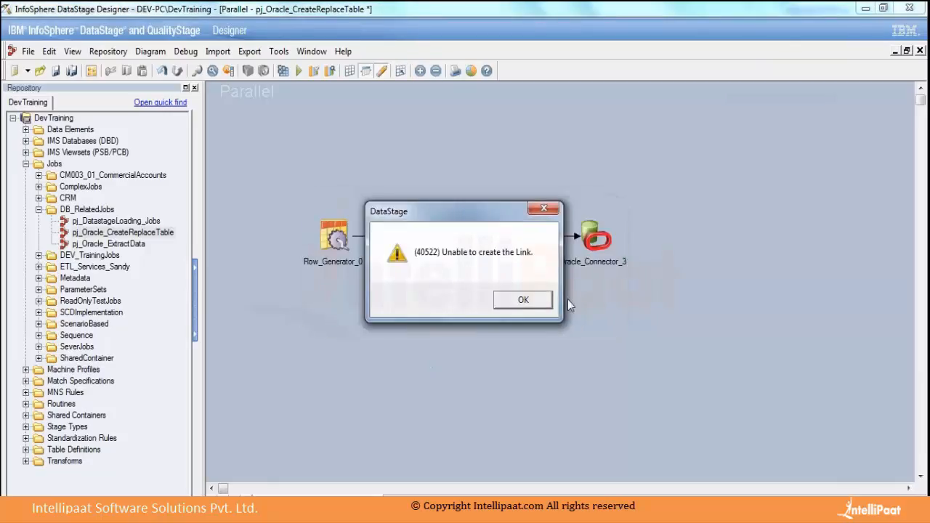
{"action": "left_click", "coordinate": [520, 305]}
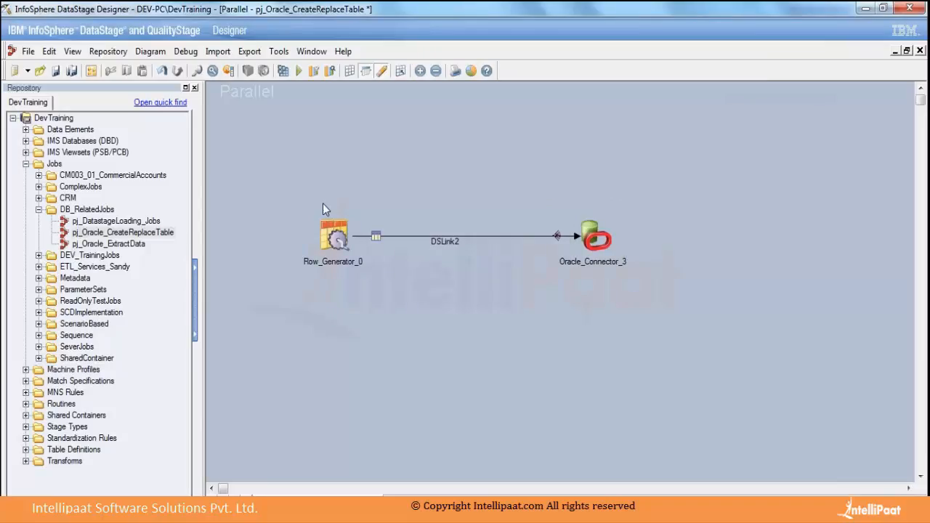
{"action": "left_click_drag", "start_coordinate": [309, 187], "coordinate": [407, 298]}
{"action": "left_click", "coordinate": [420, 309]}
Open the Row_Generator_0 properties and review its output columns and number of records.
{"action": "double_click", "coordinate": [334, 236]}
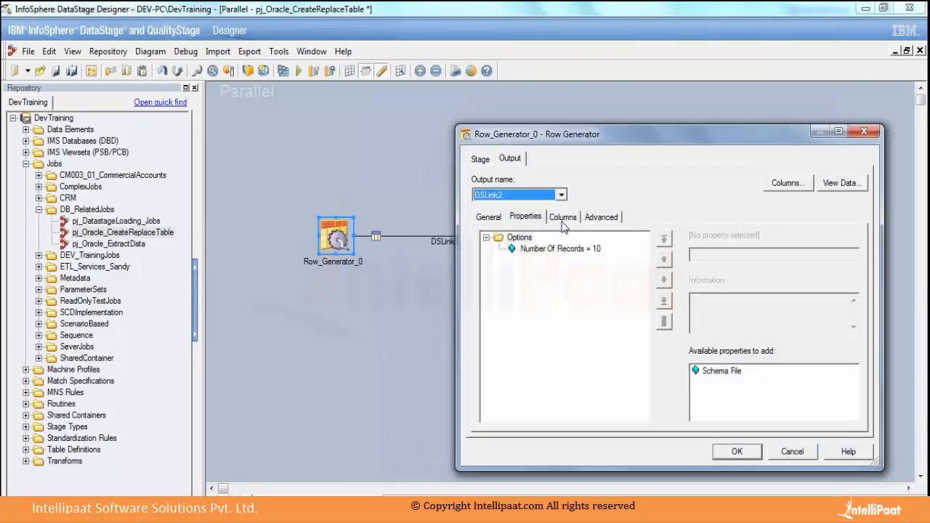
{"action": "left_click", "coordinate": [562, 220]}
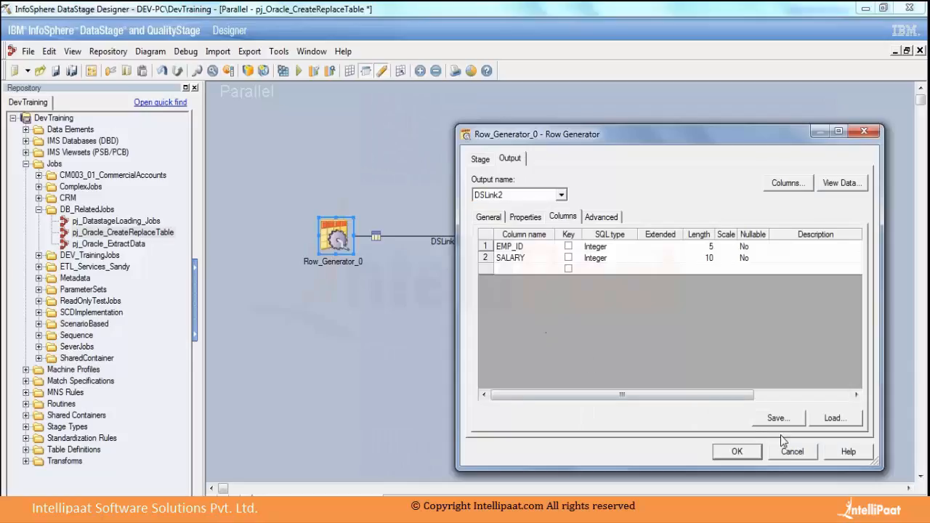
{"action": "left_click", "coordinate": [506, 247]}
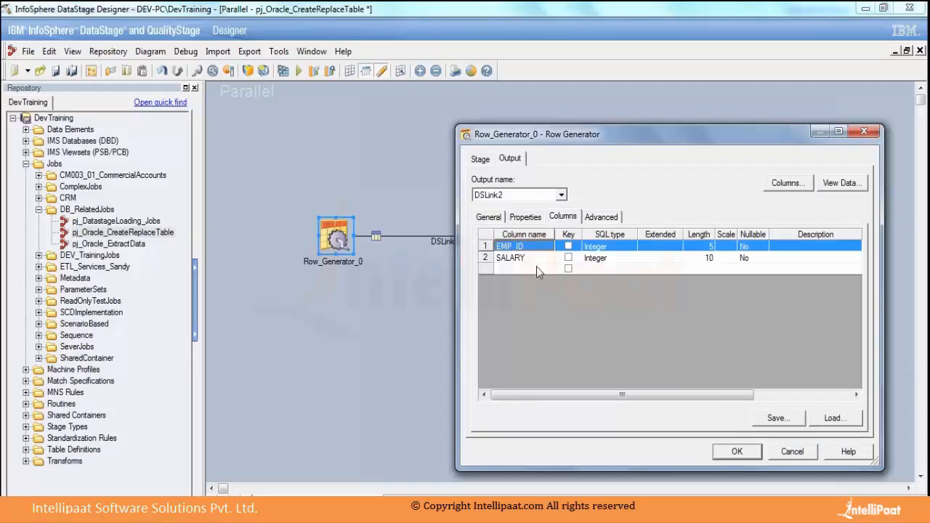
{"action": "left_click", "coordinate": [510, 258]}
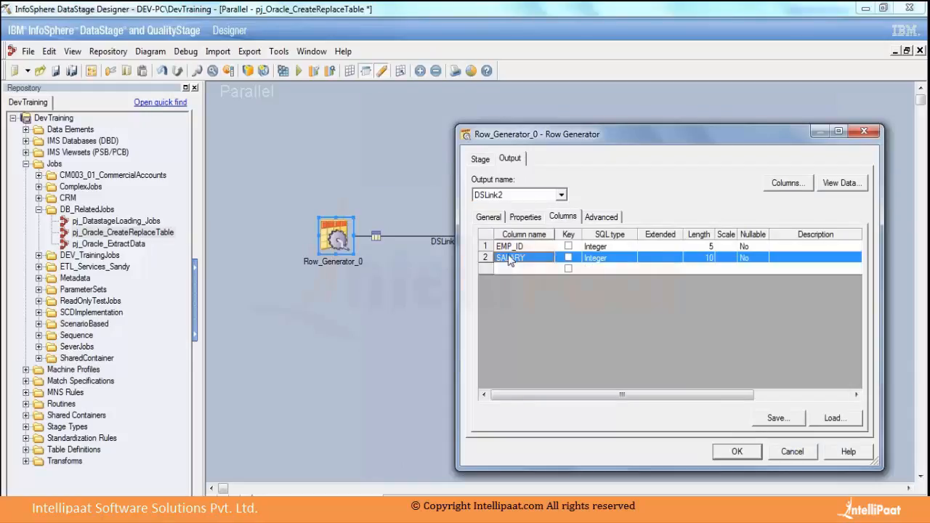
{"action": "left_click", "coordinate": [525, 217]}
{"action": "left_click", "coordinate": [551, 252]}
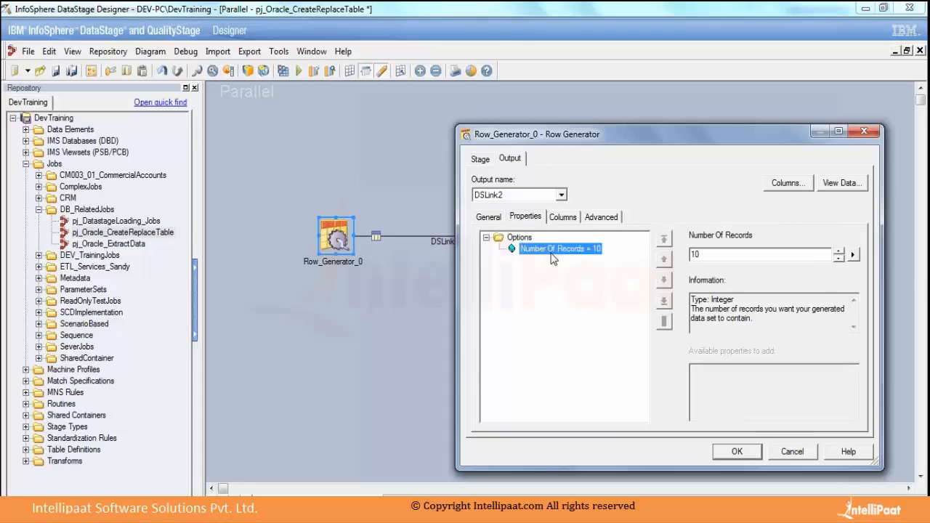
Inspect the generator settings of the EMP_ID column, including its initial value and increment, and close the column metadata.
{"action": "left_click", "coordinate": [562, 218]}
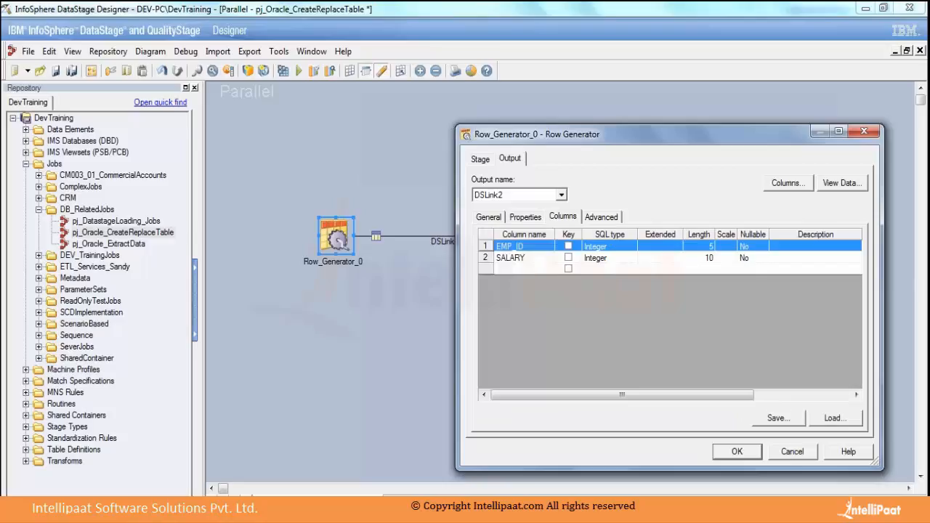
{"action": "double_click", "coordinate": [485, 246]}
{"action": "left_click", "coordinate": [434, 319]}
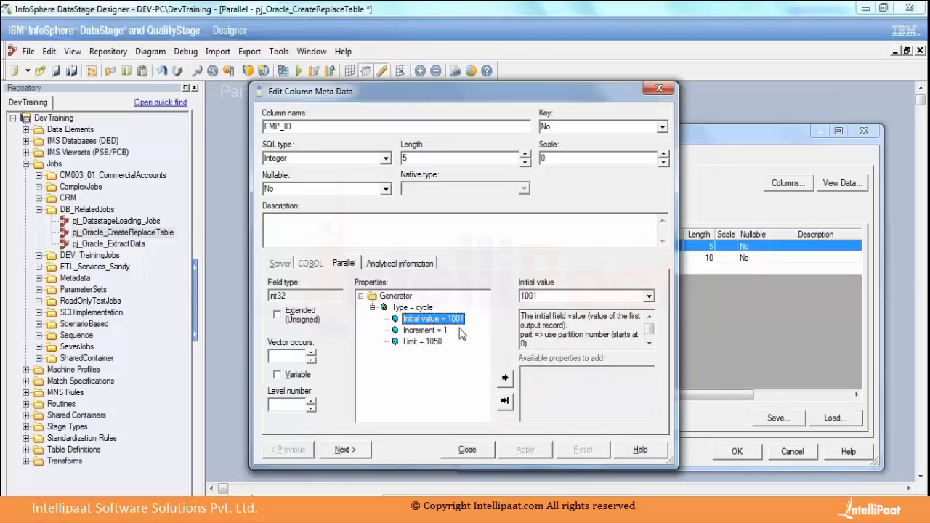
{"action": "left_click", "coordinate": [428, 331]}
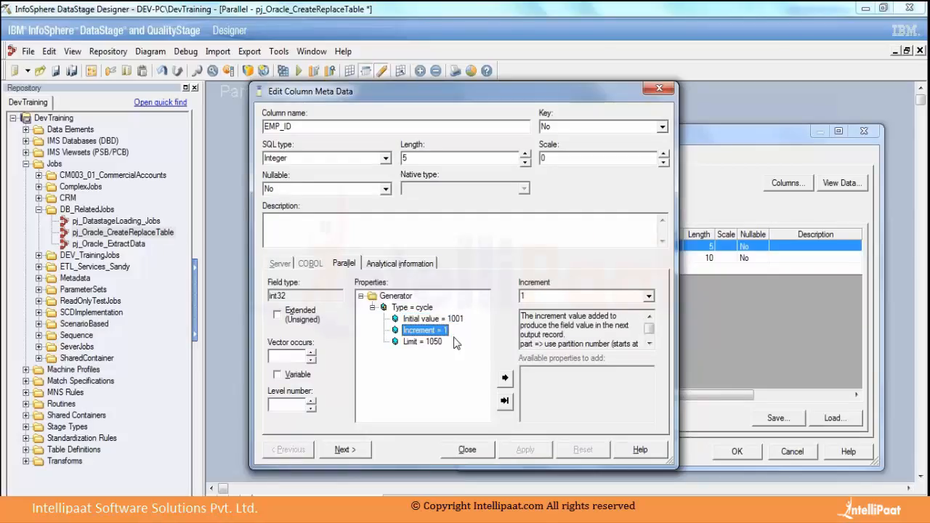
{"action": "left_click", "coordinate": [453, 320]}
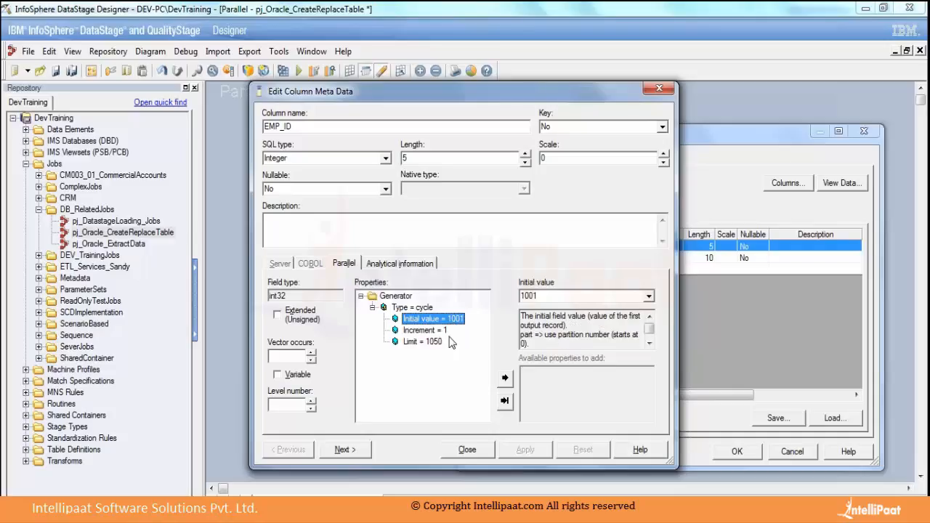
{"action": "left_click", "coordinate": [469, 450]}
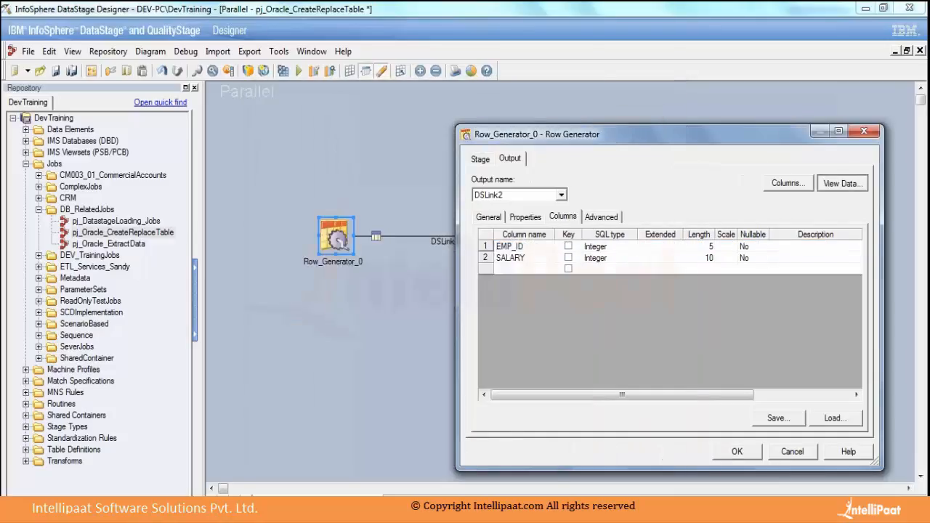
Preview the rows generated for DSLink2, check the EMP_ID values, and close the Row Generator properties without saving.
{"action": "left_click", "coordinate": [840, 182]}
{"action": "left_click", "coordinate": [583, 231]}
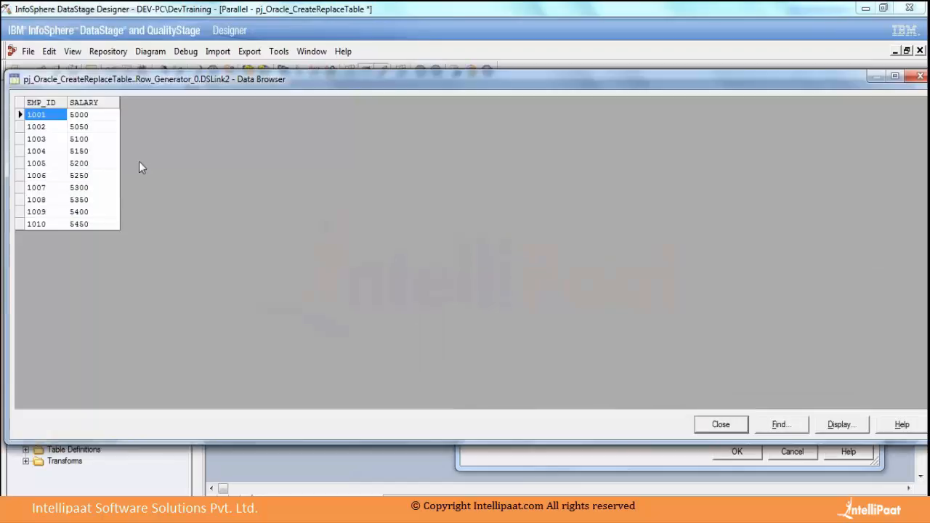
{"action": "left_click", "coordinate": [35, 128]}
{"action": "left_click", "coordinate": [51, 164]}
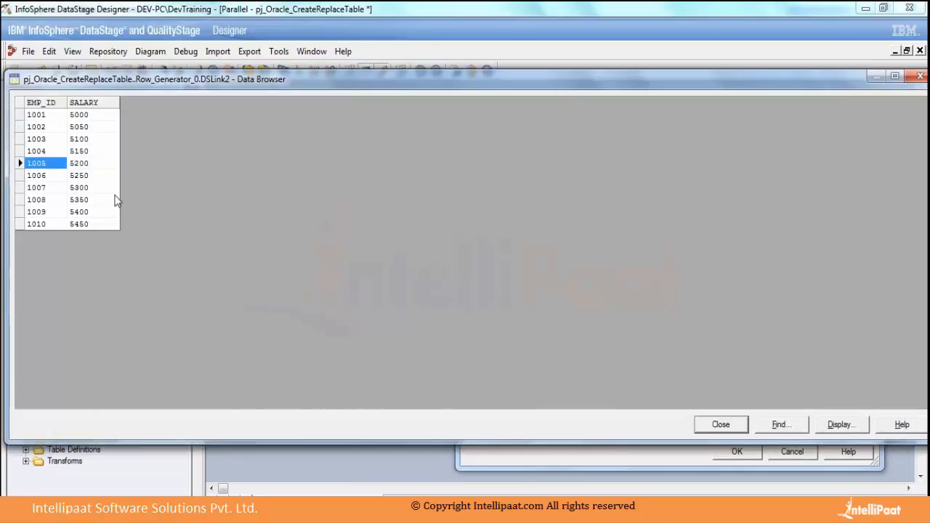
{"action": "left_click", "coordinate": [721, 427]}
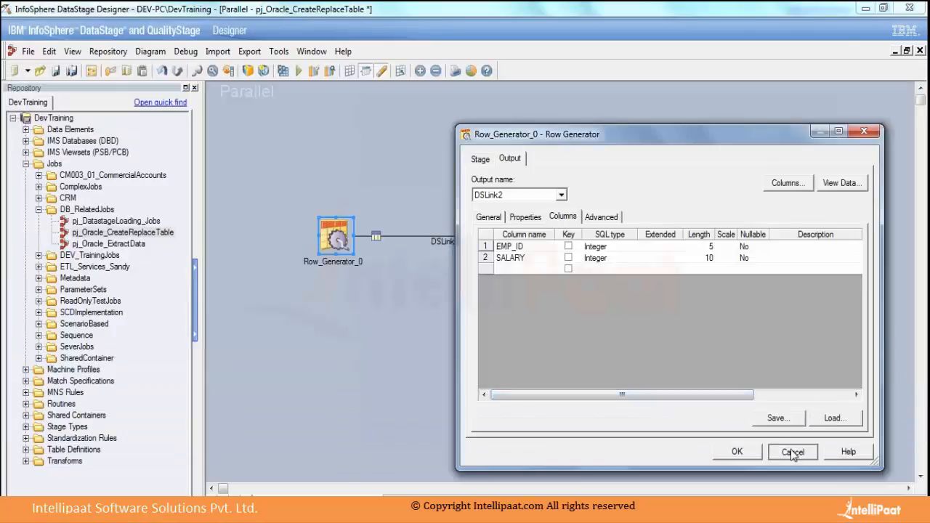
{"action": "left_click", "coordinate": [790, 451]}
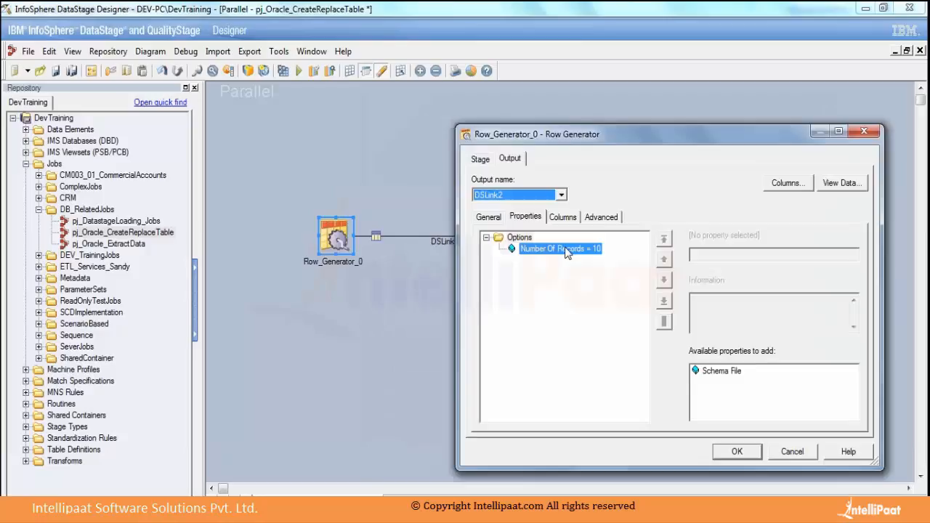
Set the Row Generator's number of records to 100000.
{"action": "left_click", "coordinate": [721, 254]}
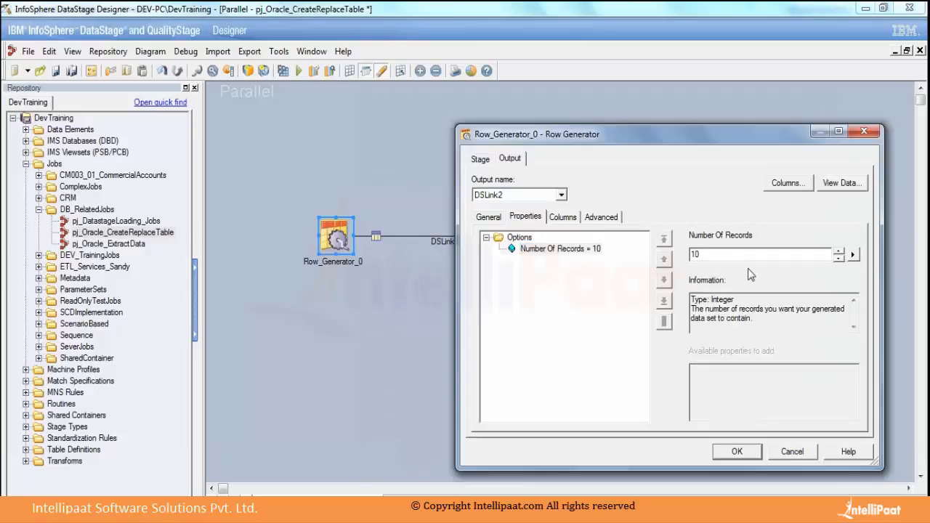
{"action": "type", "text": "0000"}
{"action": "key", "text": "BackSpace"}
{"action": "left_click_drag", "start_coordinate": [725, 258], "coordinate": [649, 253]}
{"action": "left_click", "coordinate": [726, 255]}
{"action": "left_click_drag", "start_coordinate": [732, 254], "coordinate": [618, 260]}
{"action": "key", "text": "Right"}
{"action": "key", "text": "Right"}
{"action": "type", "text": "oo"}
{"action": "key", "text": "BackSpace"}
{"action": "key", "text": "BackSpace"}
{"action": "type", "text": "00000"}
{"action": "key", "text": "BackSpace"}
{"action": "key", "text": "BackSpace"}
{"action": "key", "text": "BackSpace"}
{"action": "key", "text": "BackSpace"}
Preview the generated rows in a narrower data browser window, and close the Row Generator properties without saving.
{"action": "left_click", "coordinate": [841, 183]}
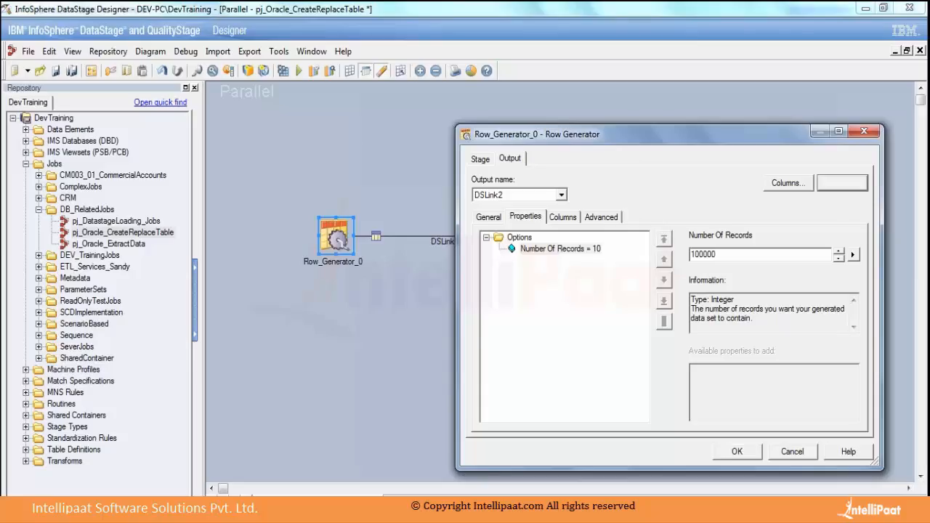
{"action": "left_click", "coordinate": [587, 232]}
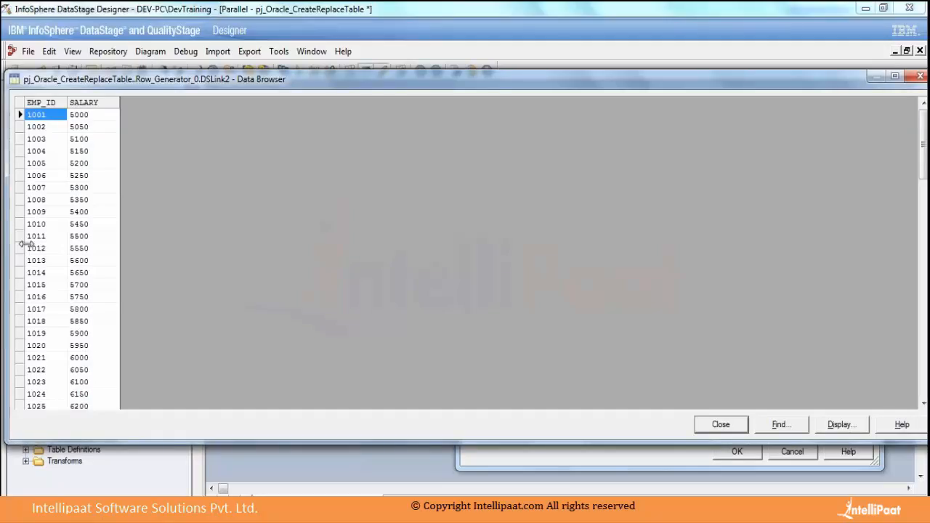
{"action": "left_click_drag", "start_coordinate": [6, 244], "coordinate": [192, 244]}
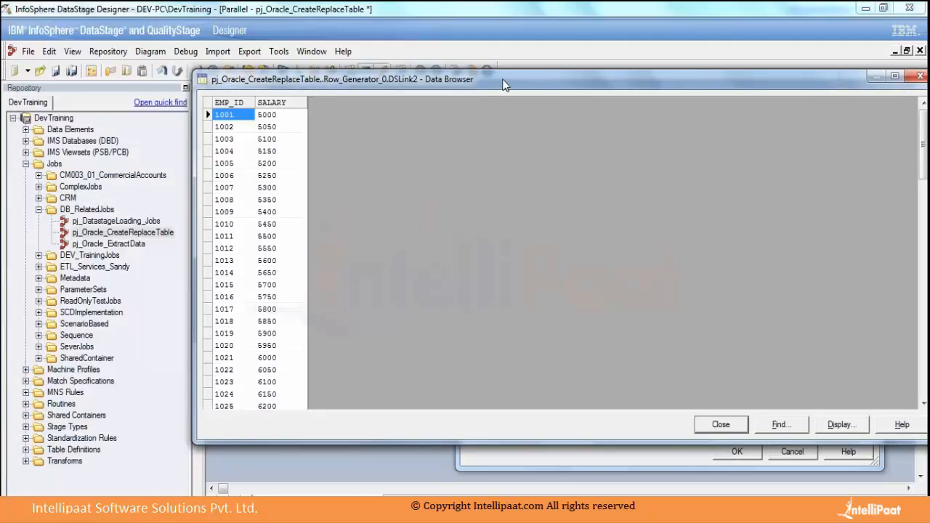
{"action": "left_click_drag", "start_coordinate": [505, 85], "coordinate": [313, 76]}
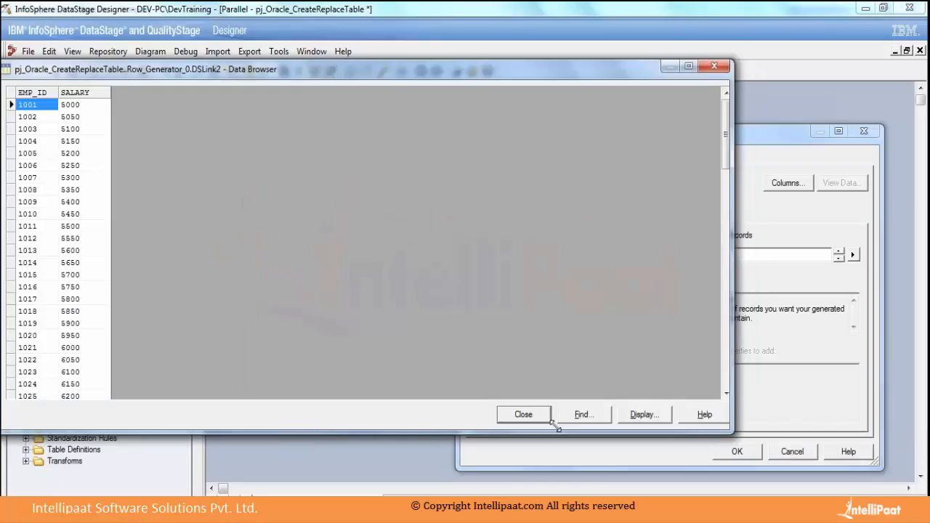
{"action": "left_click_drag", "start_coordinate": [557, 429], "coordinate": [300, 375]}
{"action": "left_click_drag", "start_coordinate": [249, 73], "coordinate": [543, 71]}
{"action": "left_click_drag", "start_coordinate": [597, 374], "coordinate": [614, 475]}
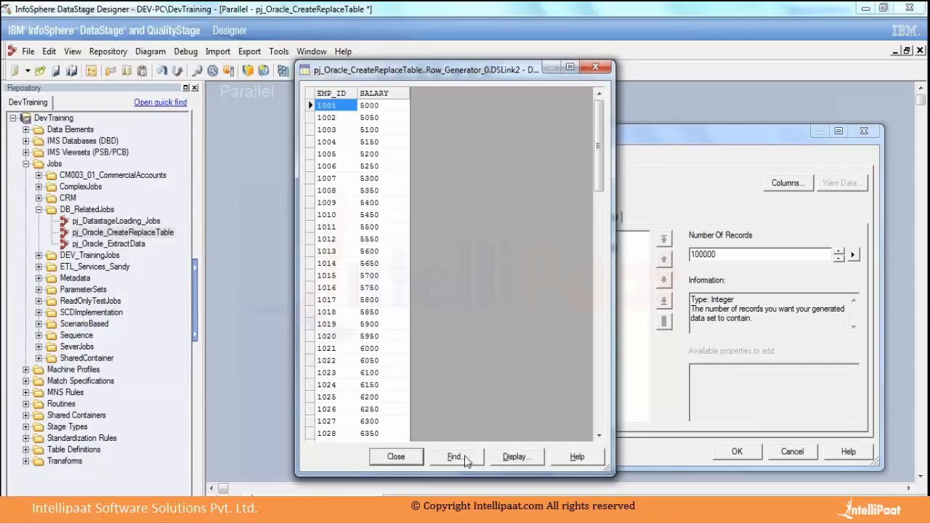
{"action": "left_click", "coordinate": [395, 458]}
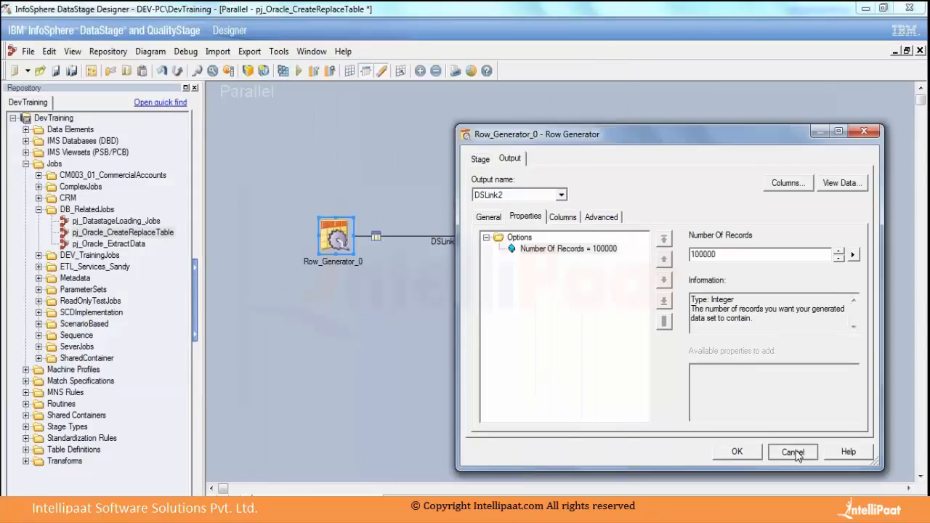
{"action": "left_click", "coordinate": [793, 451]}
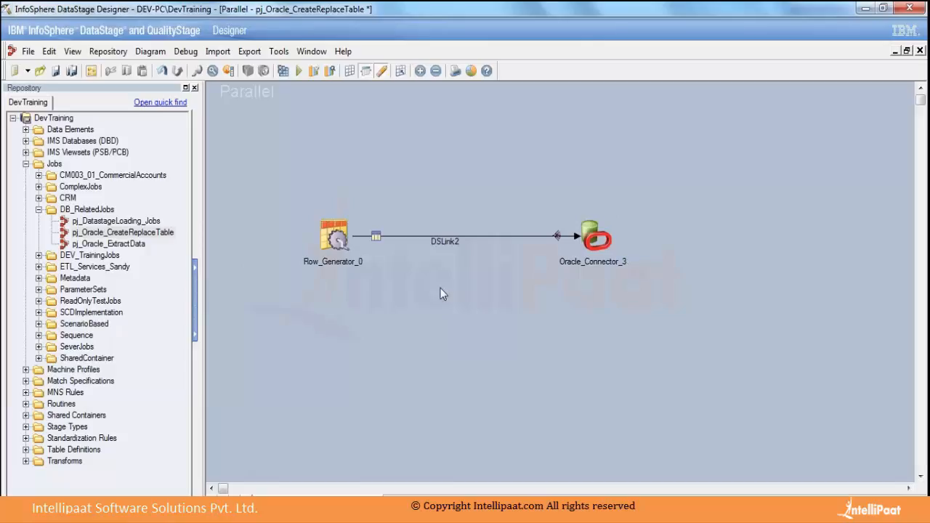
Spread the stages apart on the canvas, moving Oracle_Connector_3 further right and Row_Generator_0 up and to the left.
{"action": "left_click_drag", "start_coordinate": [597, 238], "coordinate": [667, 236]}
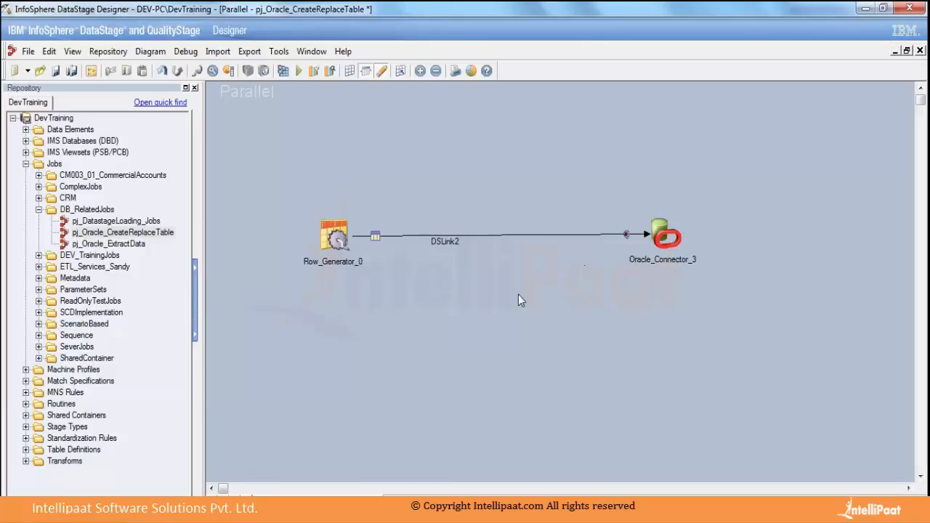
{"action": "left_click_drag", "start_coordinate": [341, 246], "coordinate": [292, 226]}
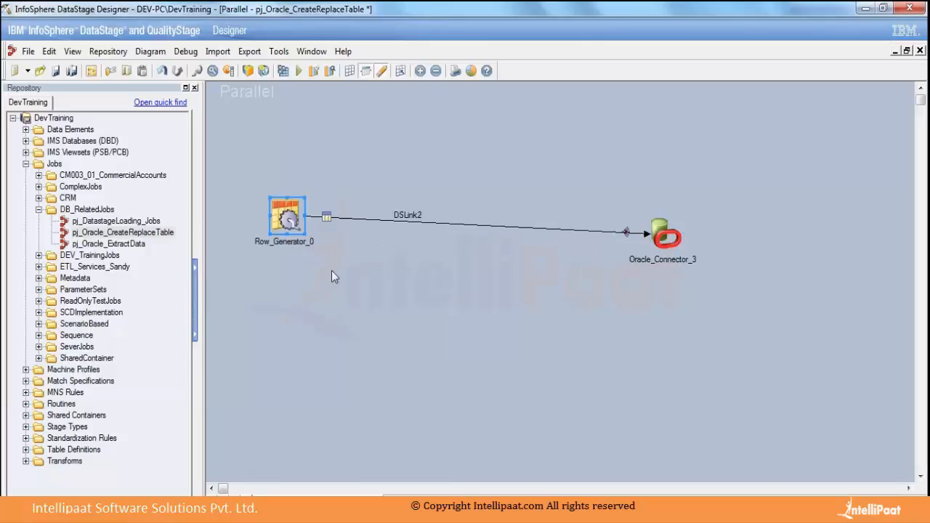
{"action": "left_click", "coordinate": [330, 222]}
{"action": "left_click", "coordinate": [350, 236]}
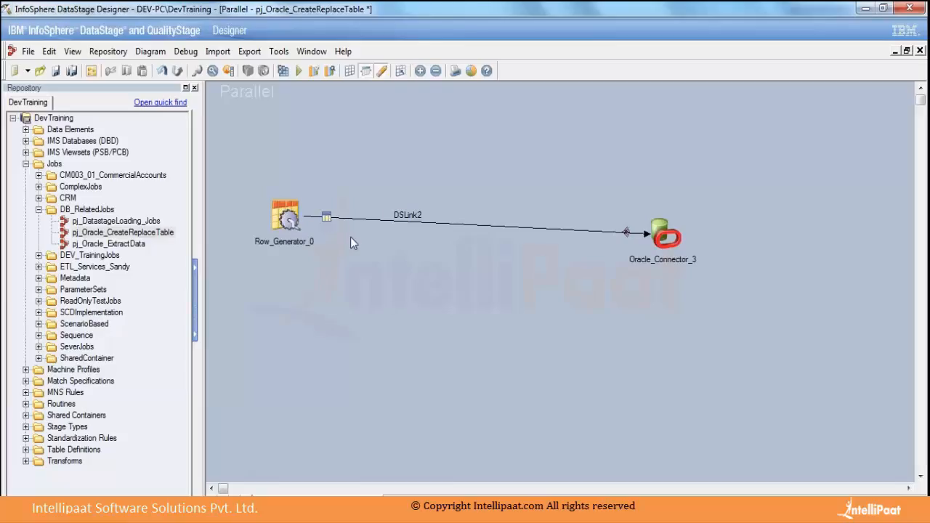
{"action": "left_click", "coordinate": [334, 218]}
{"action": "left_click", "coordinate": [377, 255]}
Duplicate Row_Generator_0 together with its output link and place the copy above the original stage.
{"action": "left_click", "coordinate": [289, 218]}
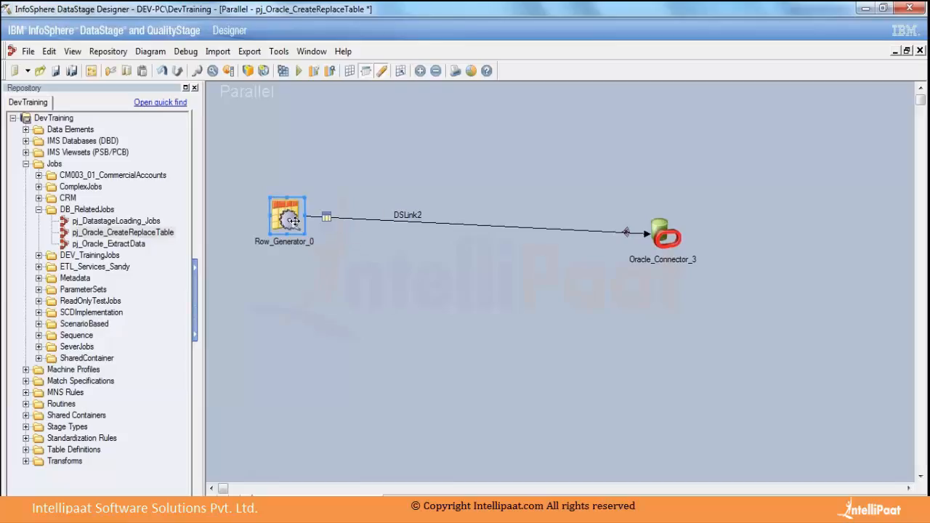
{"action": "left_click", "coordinate": [381, 319]}
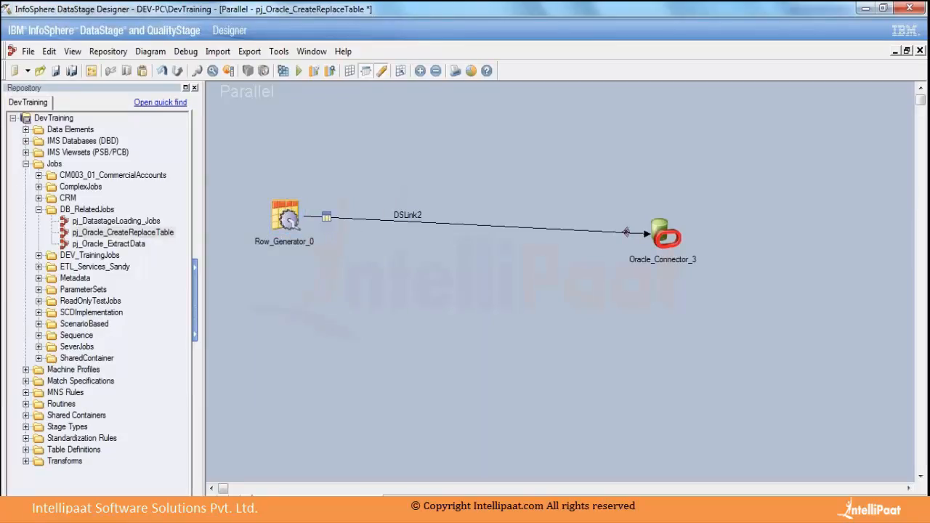
{"action": "key", "text": "ctrl+v"}
{"action": "left_click_drag", "start_coordinate": [224, 96], "coordinate": [300, 140]}
{"action": "left_click", "coordinate": [449, 177]}
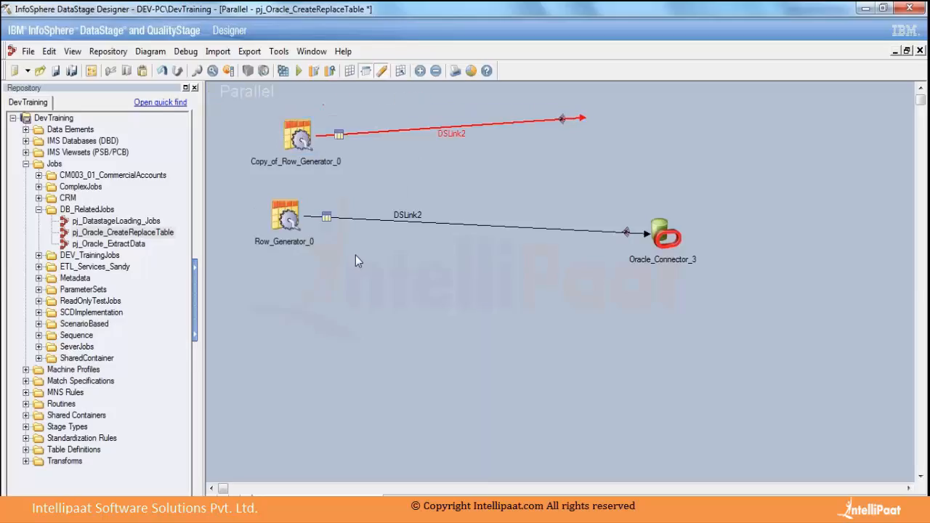
Delete the original Row_Generator_0 stage while keeping its link to the Oracle connector.
{"action": "left_click", "coordinate": [286, 220]}
{"action": "key", "text": "Delete"}
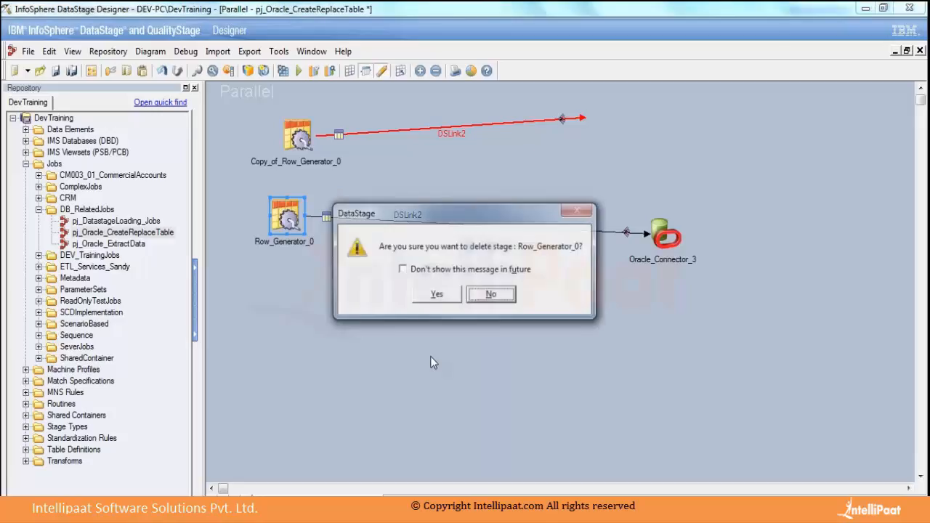
{"action": "left_click", "coordinate": [430, 294]}
Shorten Oracle_Connector_3's dangling input link, and reposition the connector further right and the copied Row Generator down and to the left.
{"action": "left_click", "coordinate": [344, 219]}
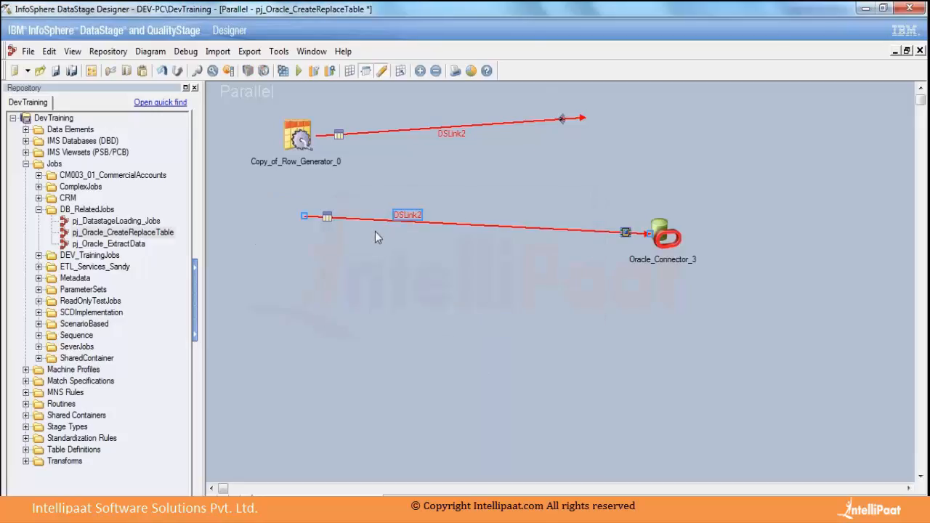
{"action": "left_click_drag", "start_coordinate": [304, 216], "coordinate": [492, 243]}
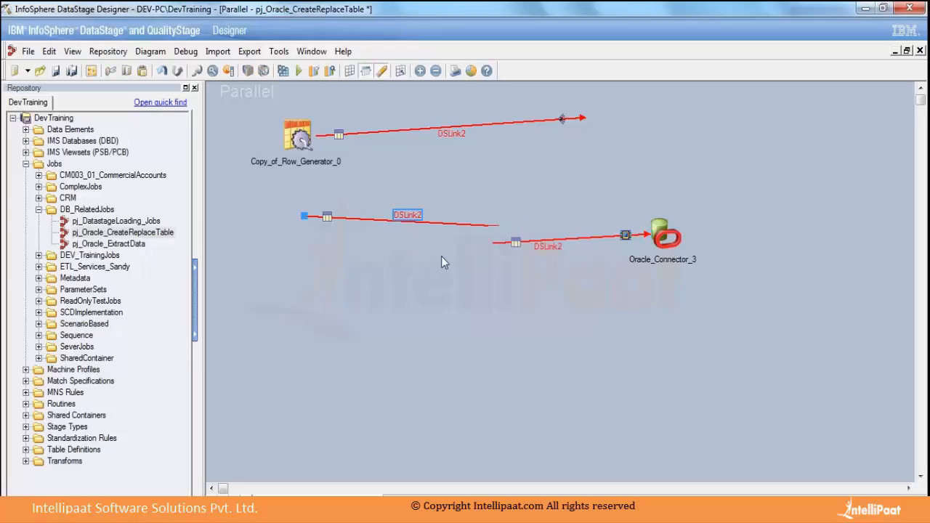
{"action": "left_click_drag", "start_coordinate": [664, 237], "coordinate": [726, 241]}
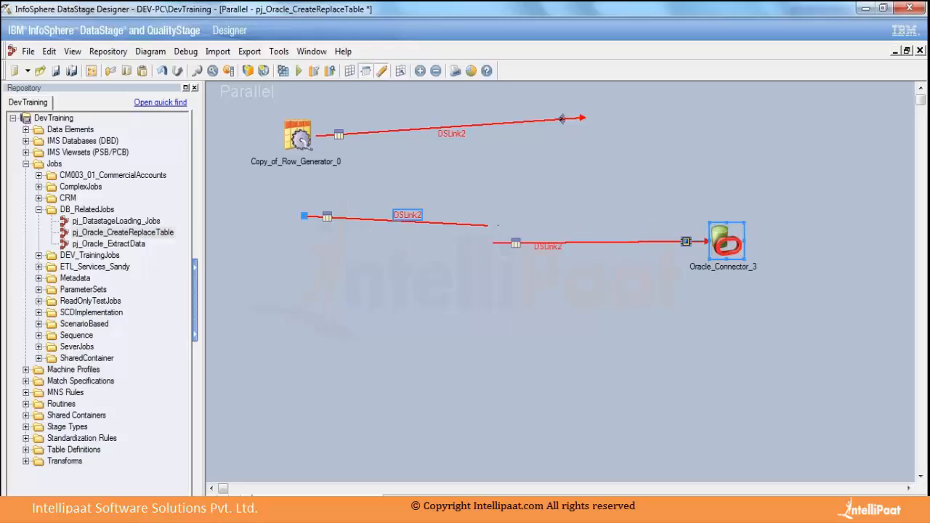
{"action": "left_click", "coordinate": [458, 308]}
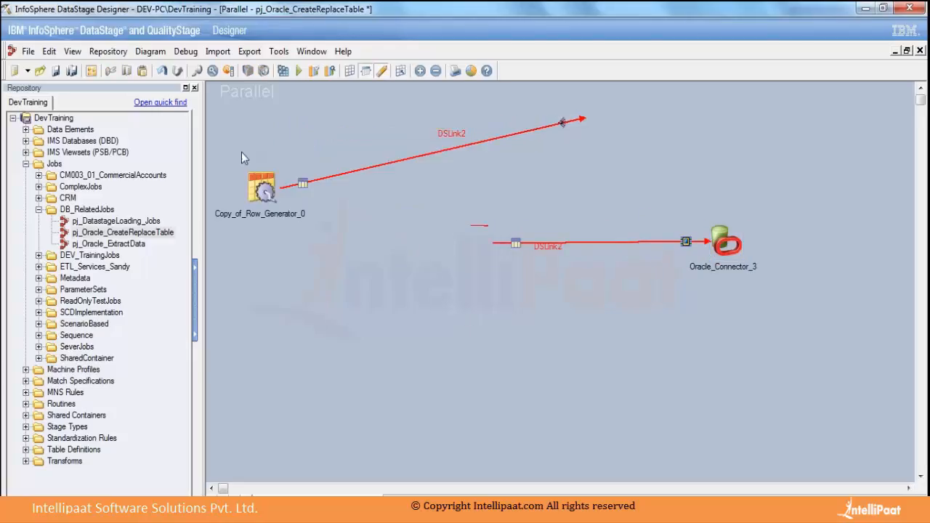
Add a third output column named Add to Copy_of_Row_Generator_0, below SALARY.
{"action": "double_click", "coordinate": [262, 189]}
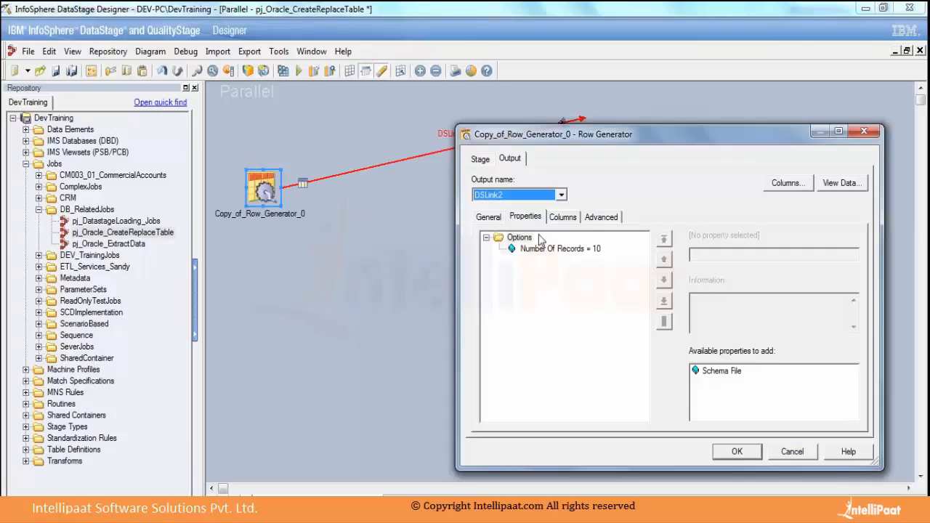
{"action": "left_click", "coordinate": [562, 217]}
{"action": "left_click", "coordinate": [499, 270]}
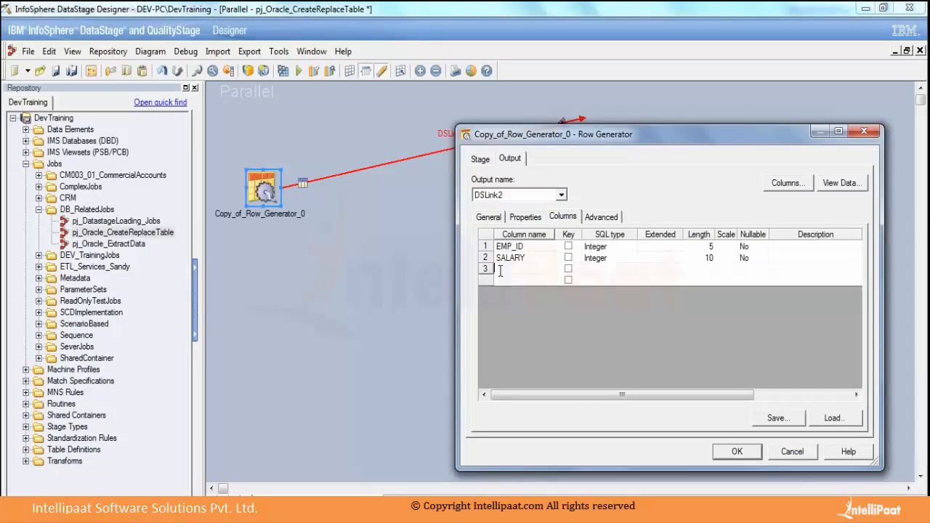
{"action": "type", "text": "Add"}
{"action": "key", "text": "Return"}
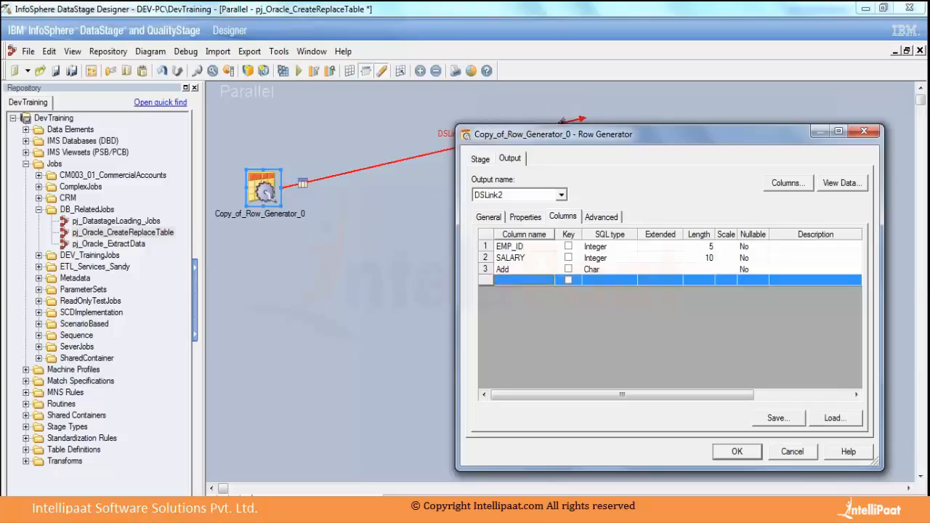
Add two more output columns named FName and LName below the Add column.
{"action": "type", "text": "FNma"}
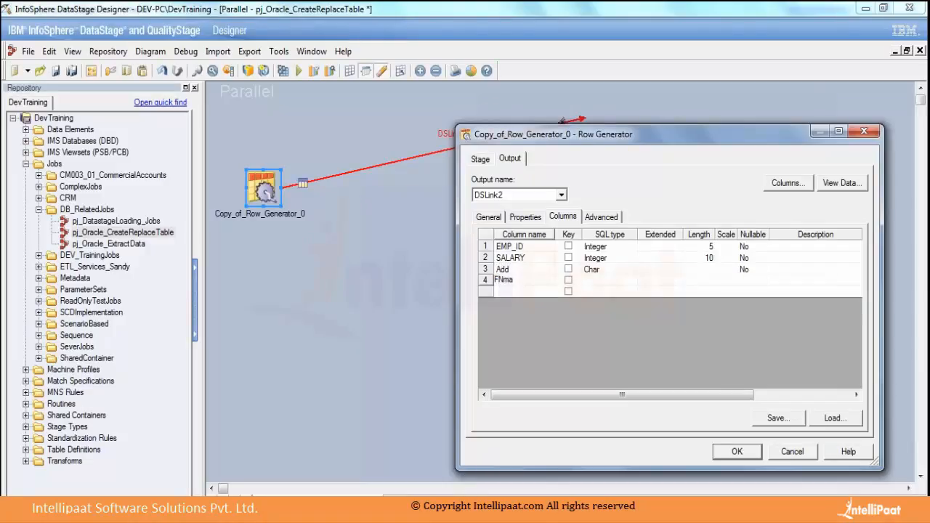
{"action": "key", "text": "BackSpace"}
{"action": "key", "text": "BackSpace"}
{"action": "type", "text": "ame"}
{"action": "left_click", "coordinate": [519, 289]}
{"action": "type", "text": "L"}
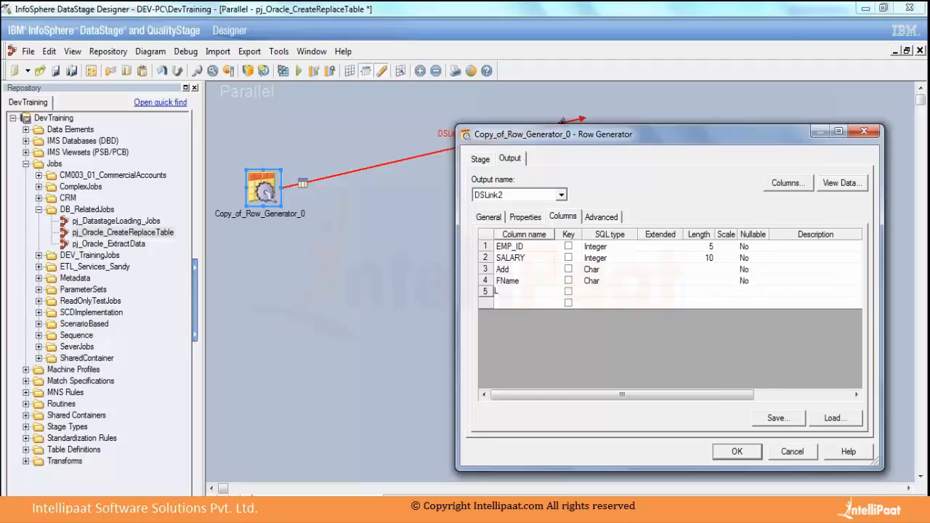
{"action": "type", "text": "Name"}
{"action": "left_click", "coordinate": [522, 306]}
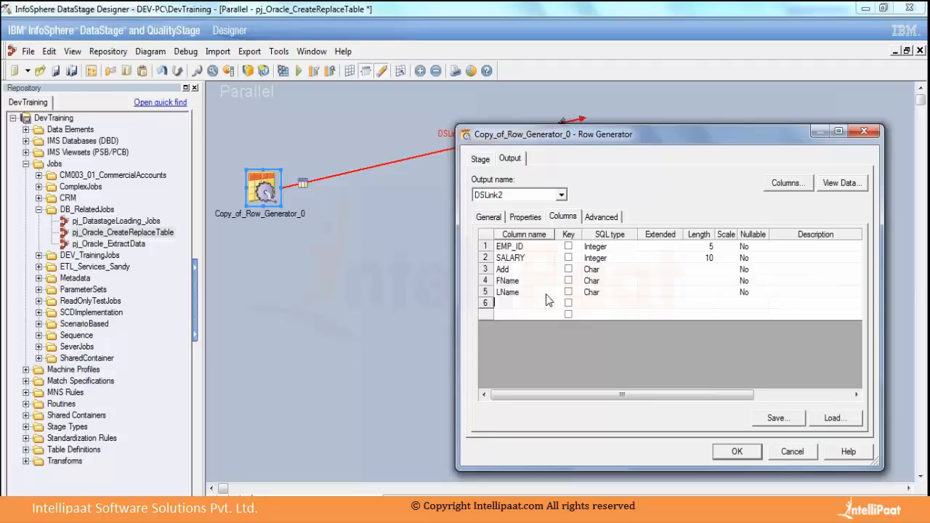
Rename the third output column, Add, to Address.
{"action": "left_click", "coordinate": [523, 270]}
{"action": "type", "text": "ress"}
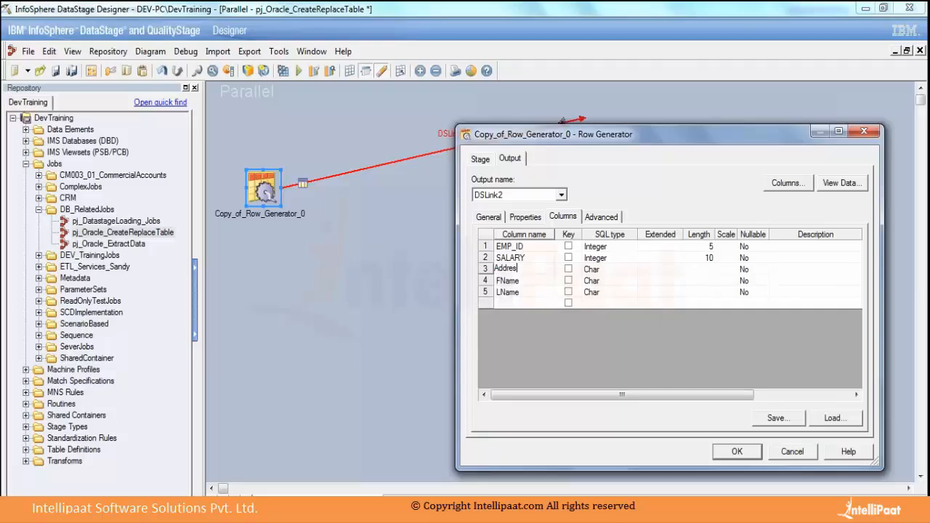
{"action": "left_click", "coordinate": [520, 300]}
Set the SQL type of the Address and FName columns to VarChar.
{"action": "left_click", "coordinate": [599, 270]}
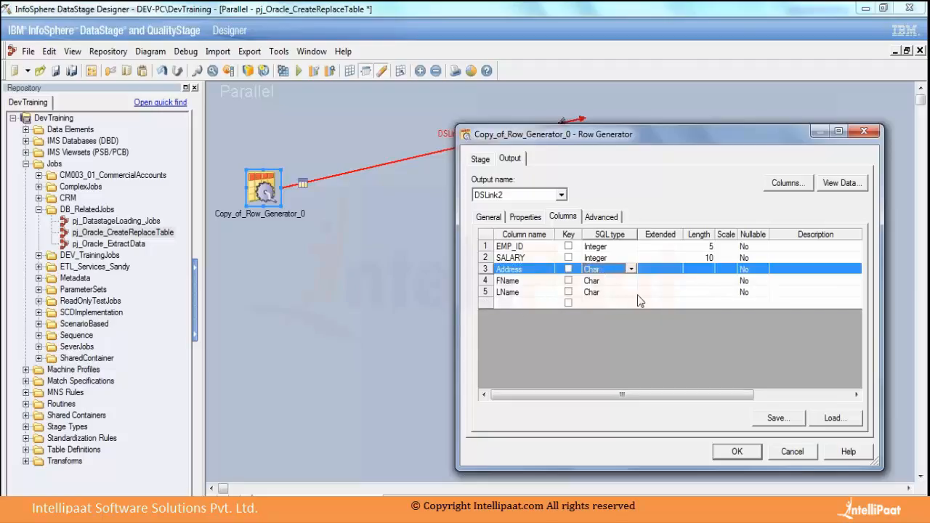
{"action": "key", "text": "v"}
{"action": "left_click", "coordinate": [597, 281]}
{"action": "key", "text": "v"}
Set the SQL type of the LName column to VarChar.
{"action": "left_click", "coordinate": [607, 293]}
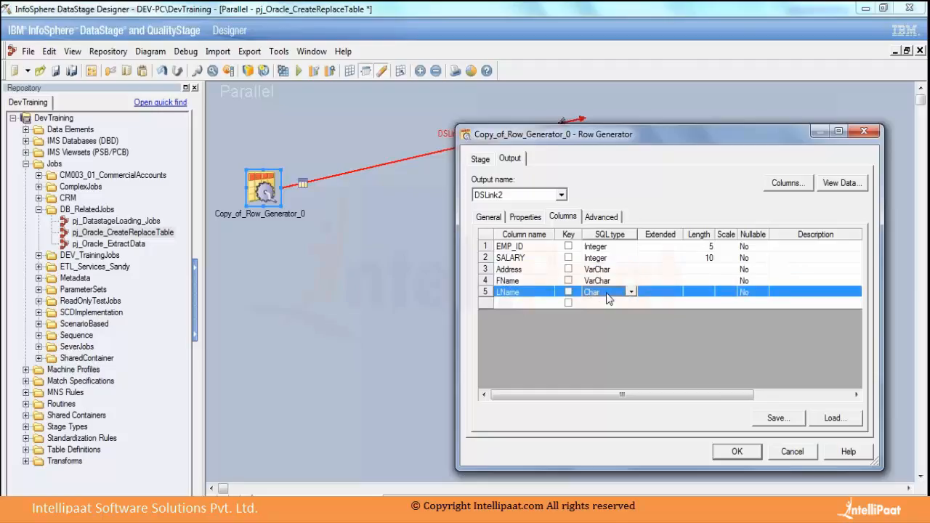
{"action": "left_click", "coordinate": [606, 293]}
{"action": "key", "text": "v"}
{"action": "left_click", "coordinate": [603, 284]}
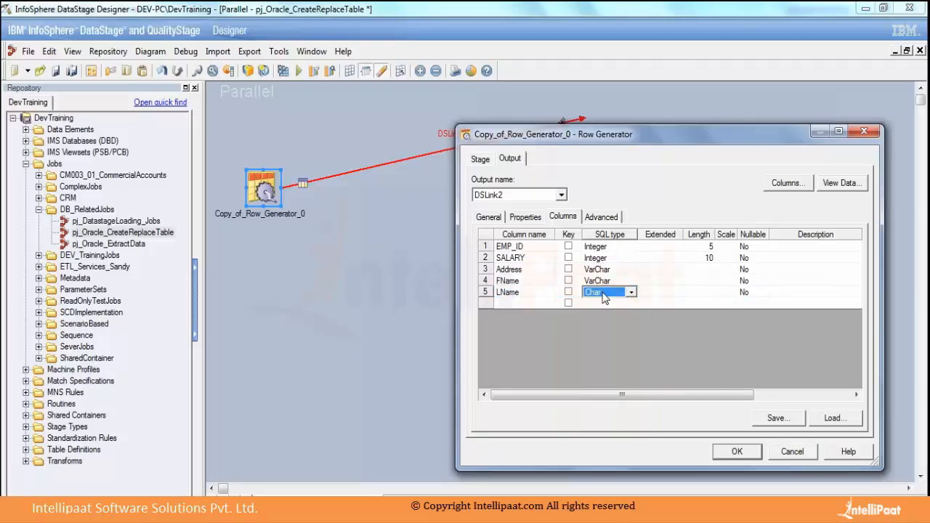
{"action": "left_click", "coordinate": [608, 292]}
{"action": "key", "text": "v"}
{"action": "left_click", "coordinate": [606, 284]}
{"action": "key", "text": "v"}
{"action": "left_click", "coordinate": [603, 293]}
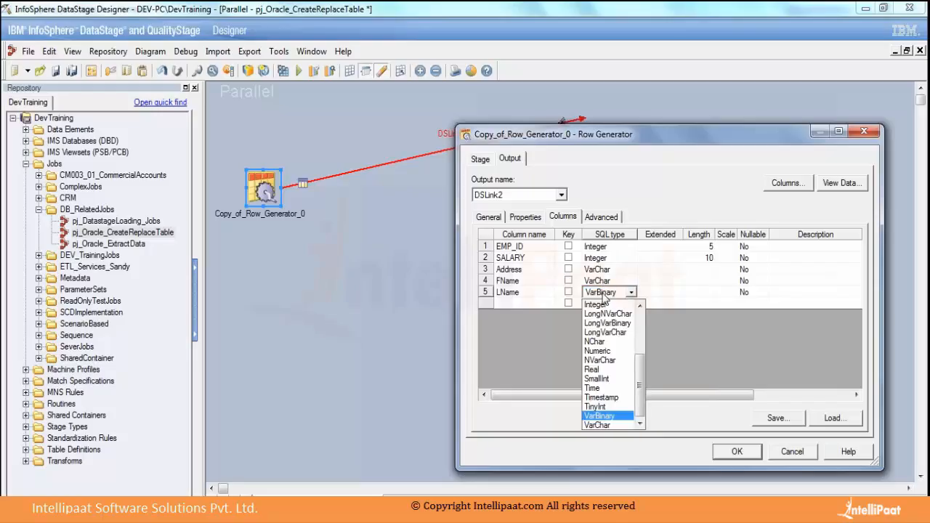
{"action": "left_click", "coordinate": [607, 293]}
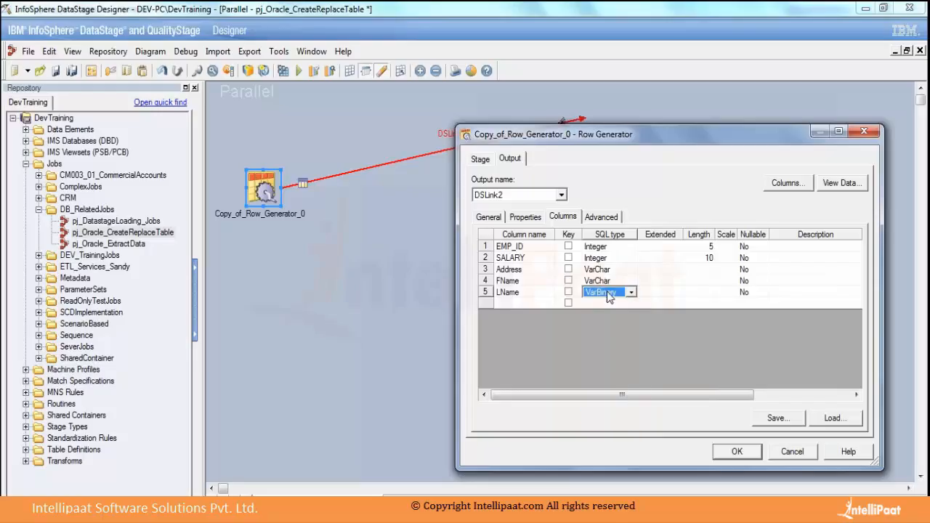
{"action": "key", "text": "v"}
Set the column lengths to 20 for Address and 10 for both FName and LName, and save the Row Generator properties.
{"action": "left_click", "coordinate": [699, 270]}
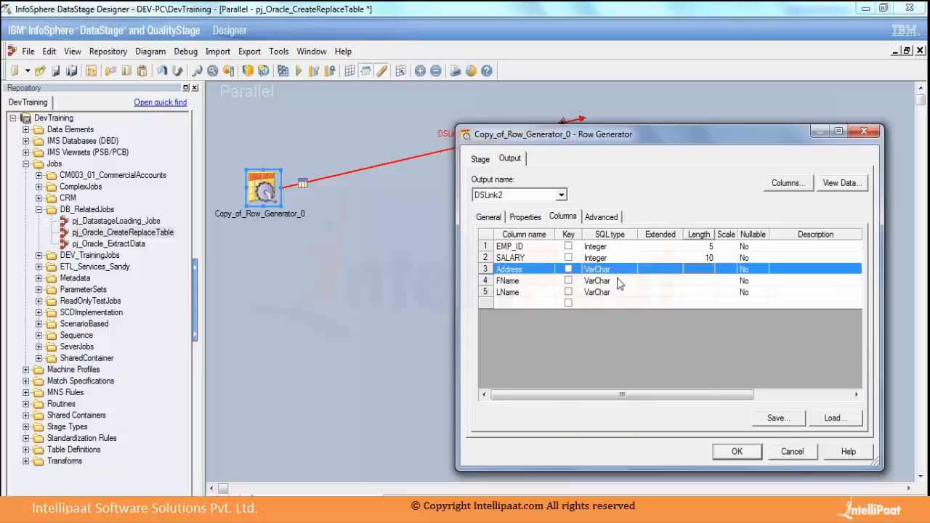
{"action": "left_click", "coordinate": [697, 269]}
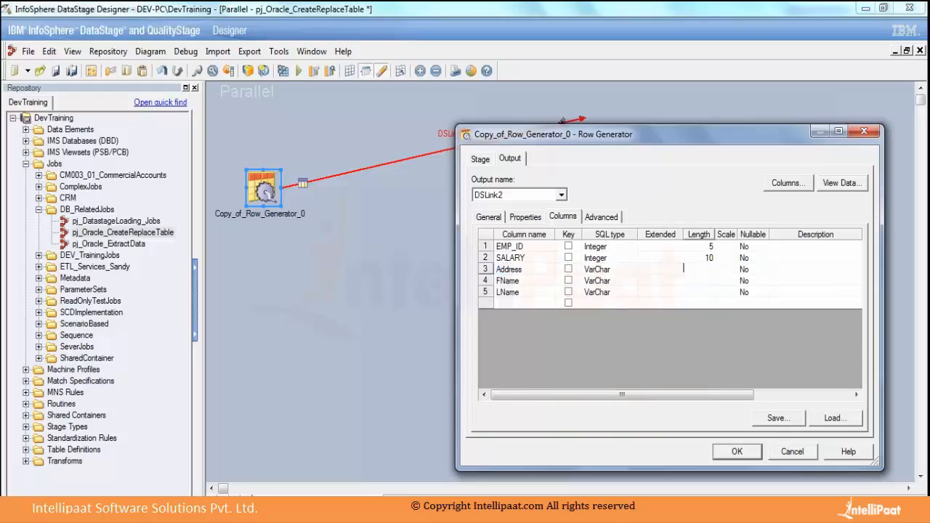
{"action": "type", "text": "20"}
{"action": "double_click", "coordinate": [698, 280]}
{"action": "type", "text": "10"}
{"action": "double_click", "coordinate": [697, 292]}
{"action": "type", "text": "10"}
{"action": "left_click", "coordinate": [691, 270]}
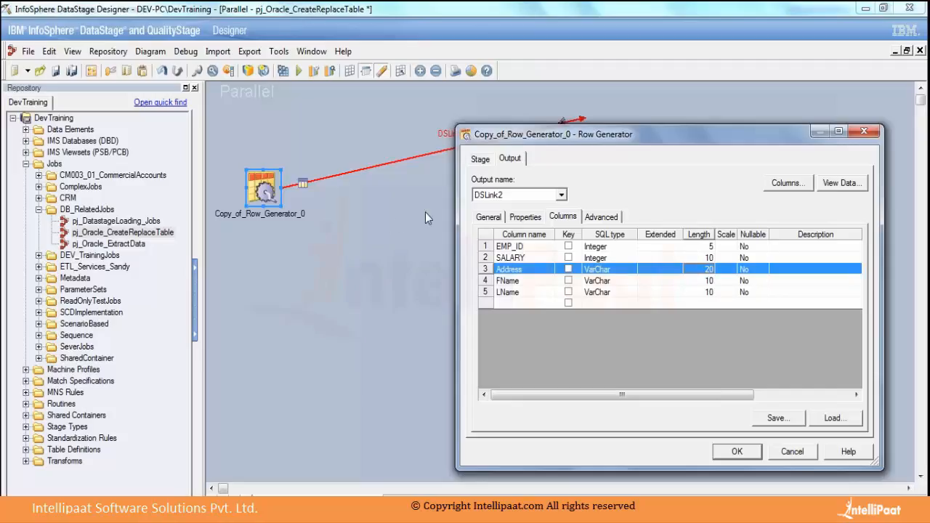
{"action": "left_click", "coordinate": [736, 452]}
Rename the copied Row Generator stage to rg_EMPData and shorten its unattached output link DSLink2.
{"action": "right_click", "coordinate": [263, 185]}
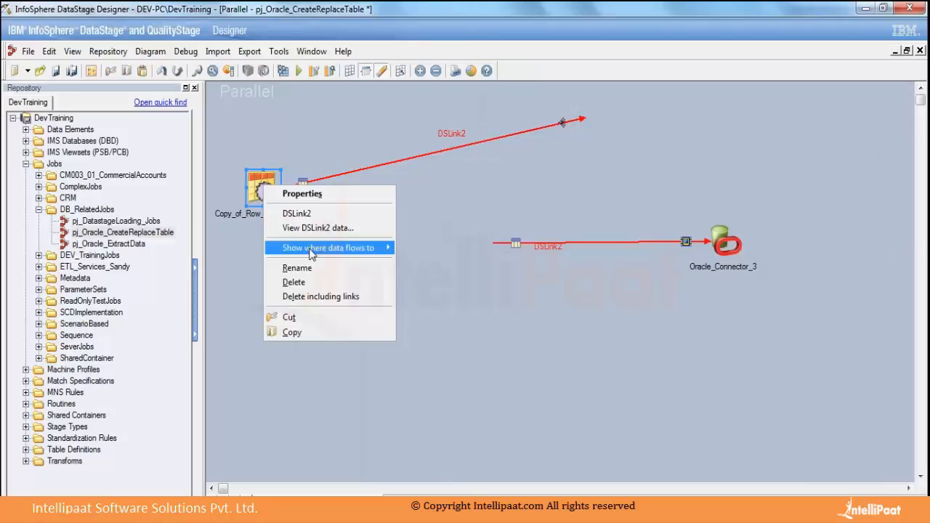
{"action": "left_click", "coordinate": [307, 271]}
{"action": "type", "text": "R"}
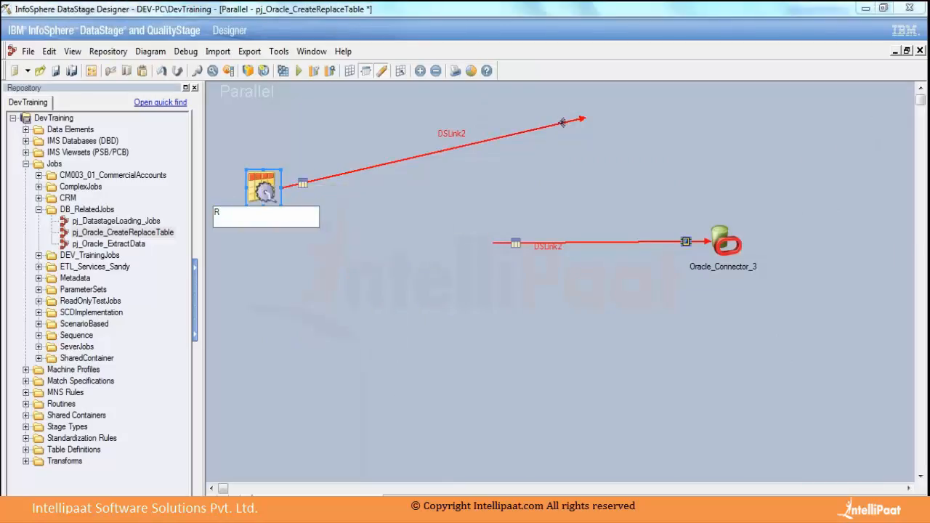
{"action": "key", "text": "BackSpace"}
{"action": "type", "text": "rg_"}
{"action": "type", "text": "EMPData"}
{"action": "left_click", "coordinate": [389, 252]}
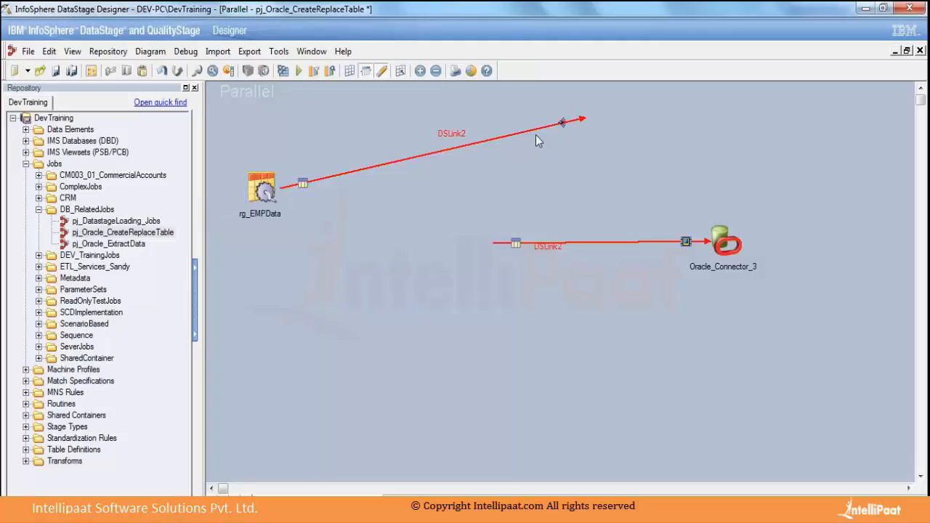
{"action": "left_click", "coordinate": [563, 122]}
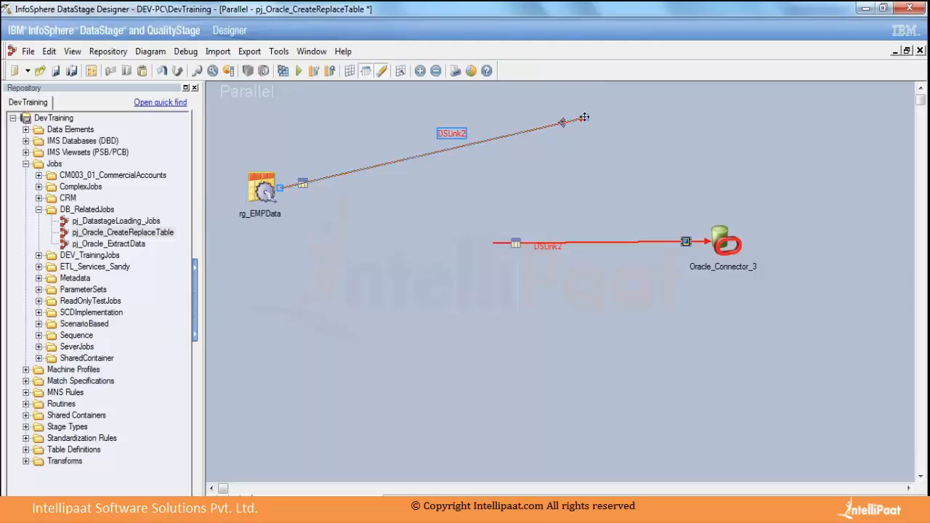
{"action": "left_click_drag", "start_coordinate": [584, 117], "coordinate": [400, 183]}
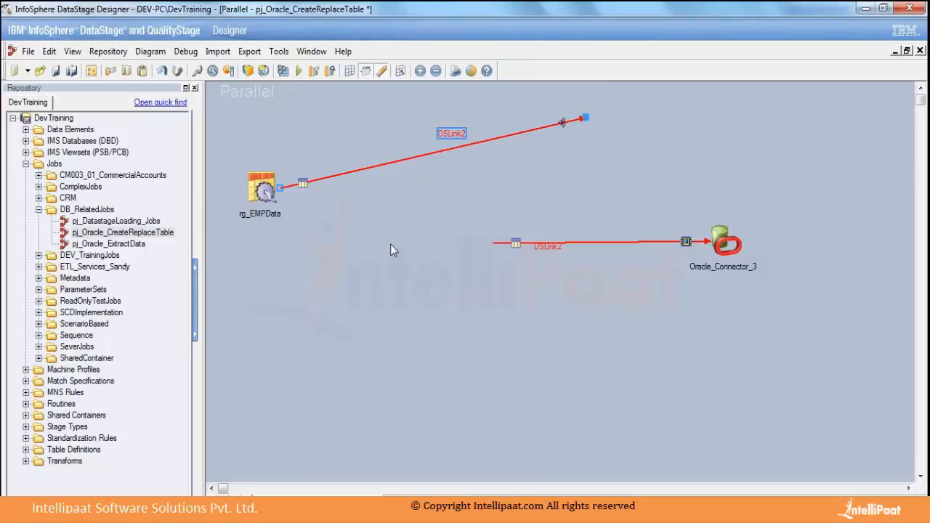
Review rg_EMPData's output column definitions and its record count setting, and close the stage properties.
{"action": "double_click", "coordinate": [255, 189]}
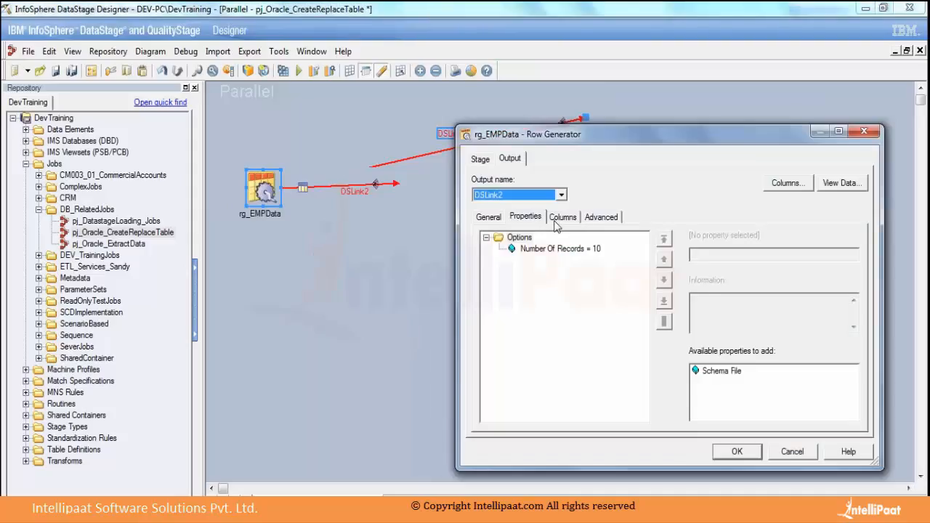
{"action": "left_click", "coordinate": [561, 216]}
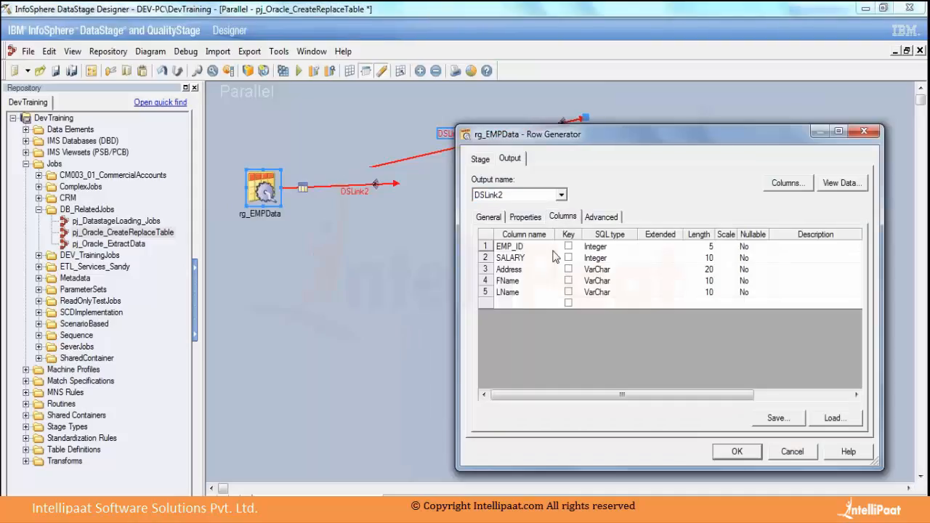
{"action": "left_click", "coordinate": [524, 218]}
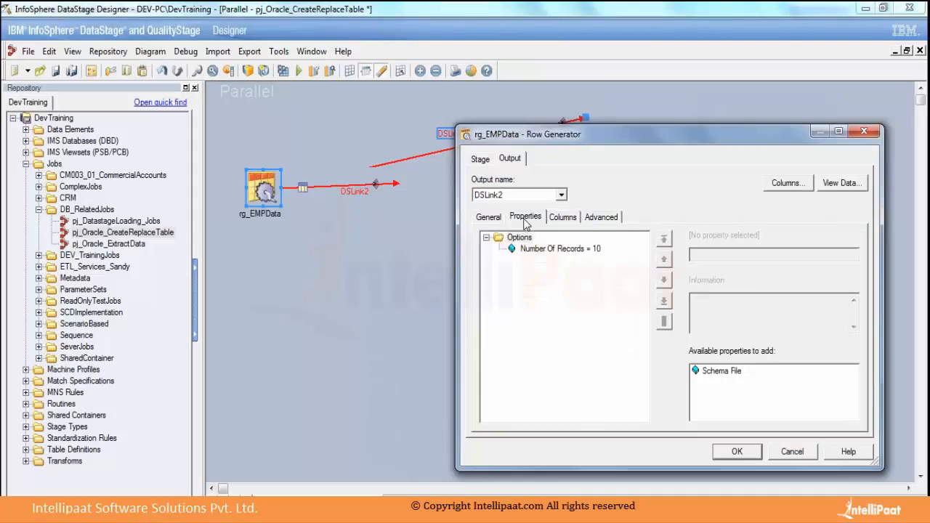
{"action": "left_click", "coordinate": [735, 451]}
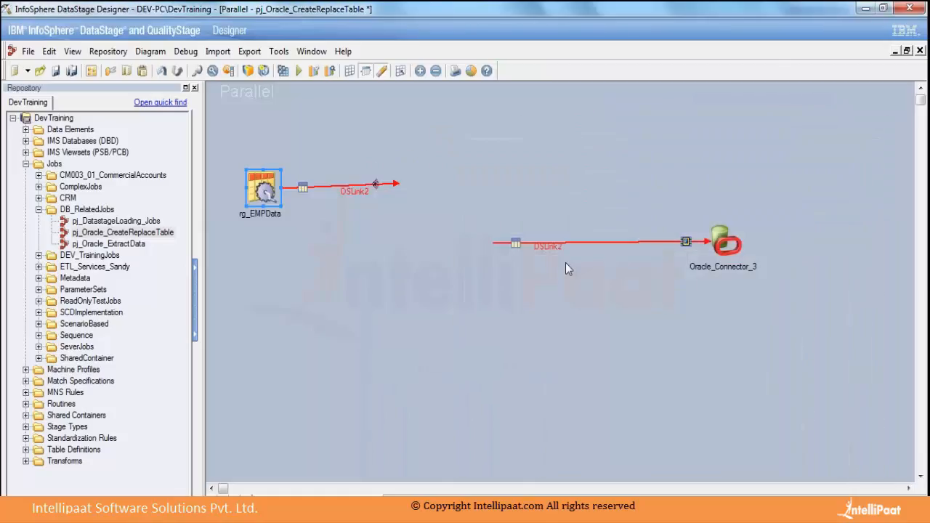
{"action": "double_click", "coordinate": [257, 188]}
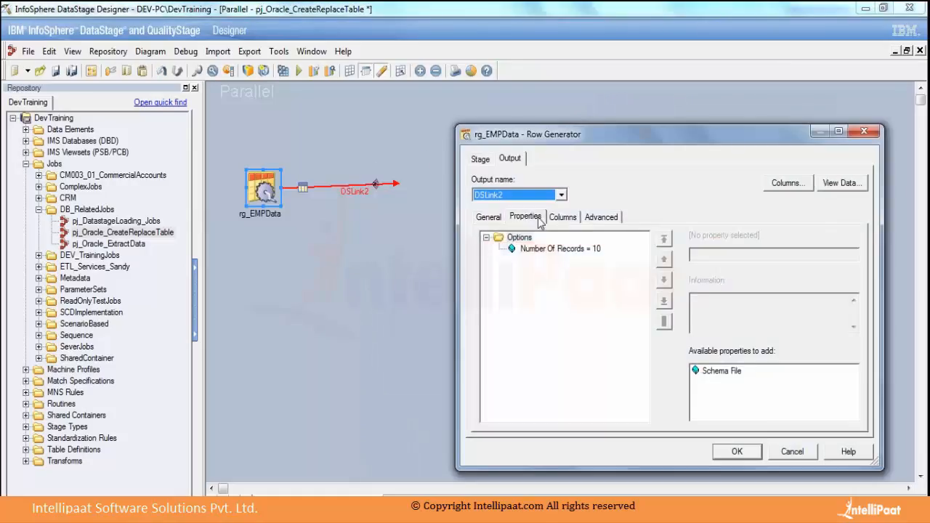
{"action": "left_click", "coordinate": [562, 216]}
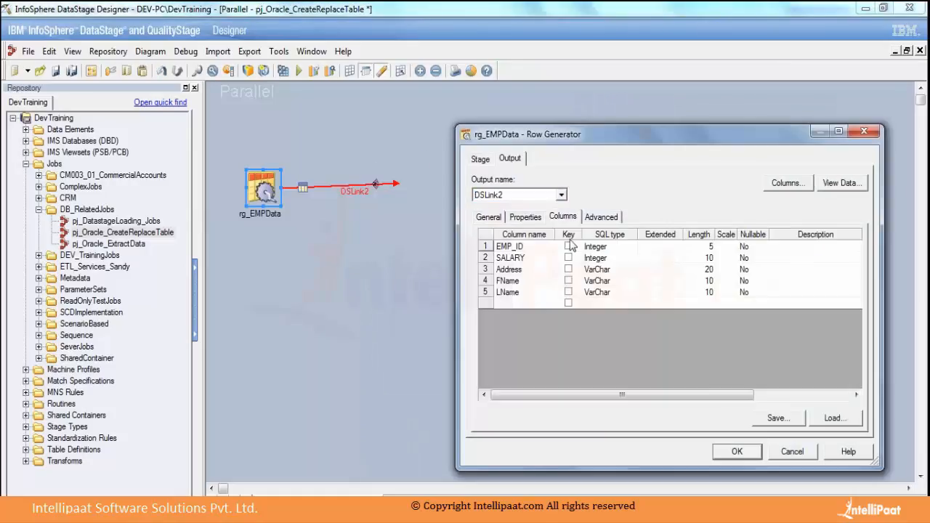
{"action": "left_click", "coordinate": [519, 259]}
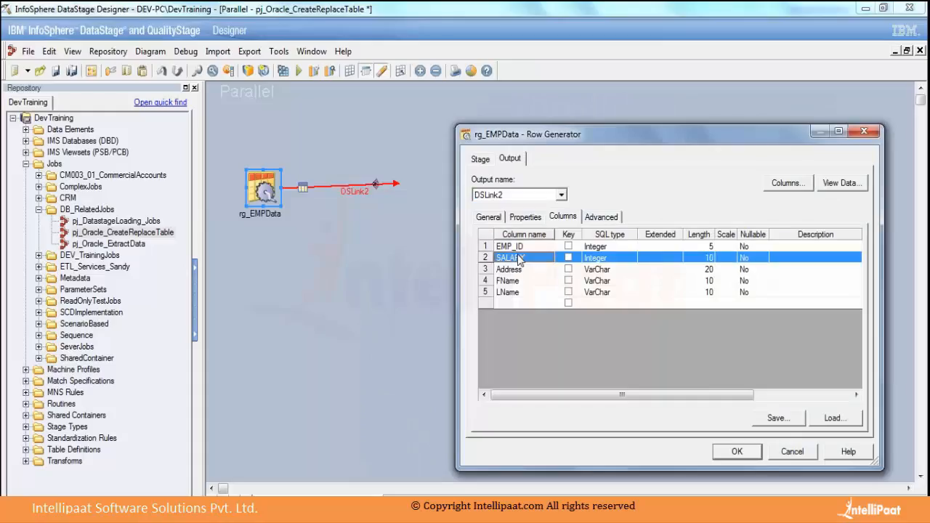
{"action": "key", "text": "Down"}
{"action": "key", "text": "Down"}
{"action": "key", "text": "Down"}
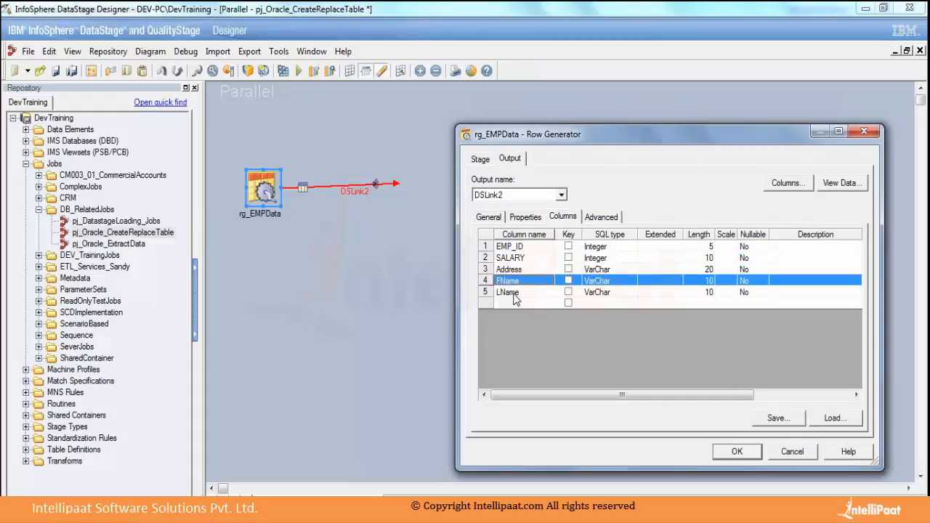
{"action": "key", "text": "Up"}
{"action": "key", "text": "Up"}
{"action": "key", "text": "Down"}
{"action": "left_click", "coordinate": [735, 451]}
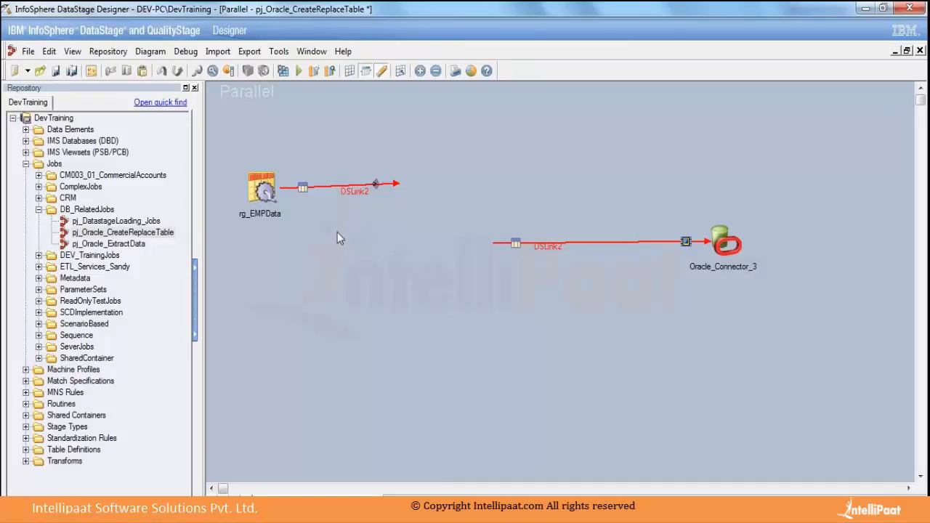
Widen the repository pane slightly and nudge the rg_EMPData stage upward on the canvas.
{"action": "left_click_drag", "start_coordinate": [235, 138], "coordinate": [280, 234]}
{"action": "left_click", "coordinate": [365, 253]}
{"action": "left_click_drag", "start_coordinate": [201, 226], "coordinate": [222, 226]}
{"action": "left_click_drag", "start_coordinate": [301, 215], "coordinate": [304, 207]}
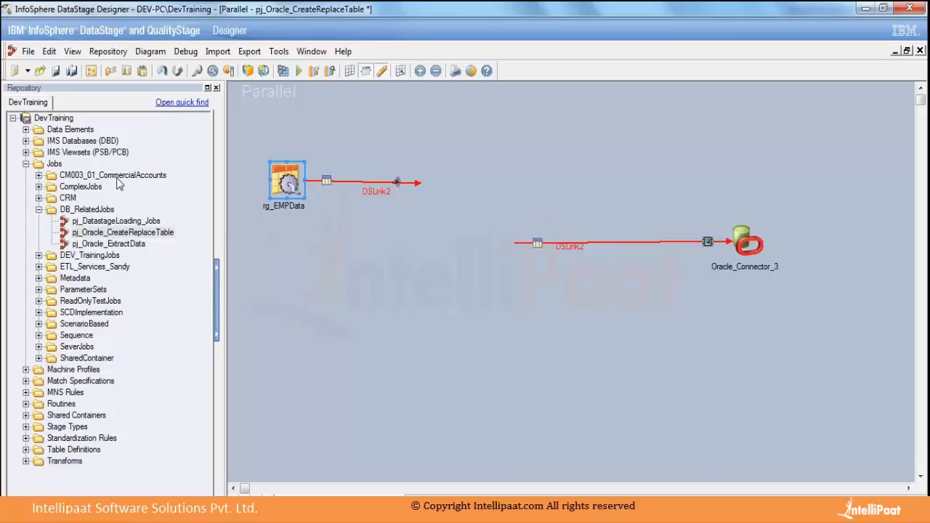
Display the stage palette below the repository tree.
{"action": "left_click", "coordinate": [72, 52]}
{"action": "left_click", "coordinate": [92, 110]}
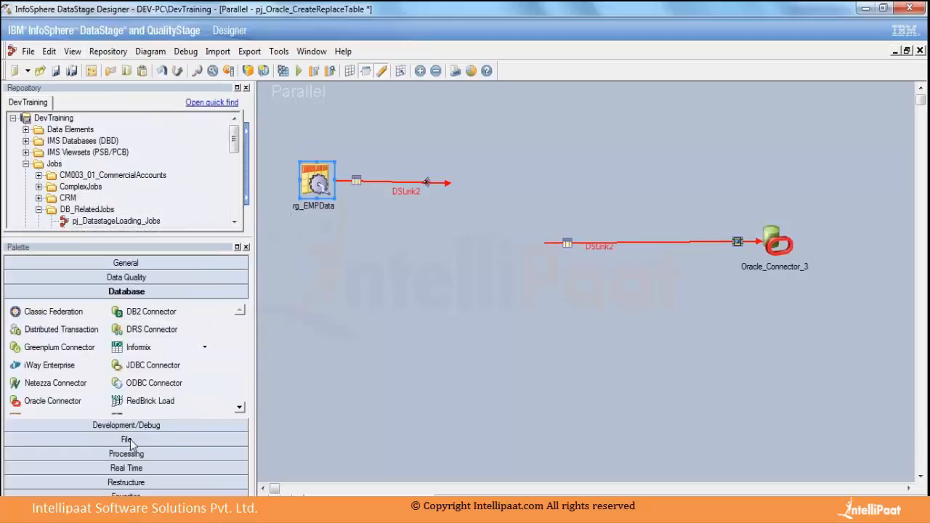
Add a Copy stage from the Processing group at the loose end of rg_EMPData's output link and reposition the link label.
{"action": "left_click", "coordinate": [126, 456]}
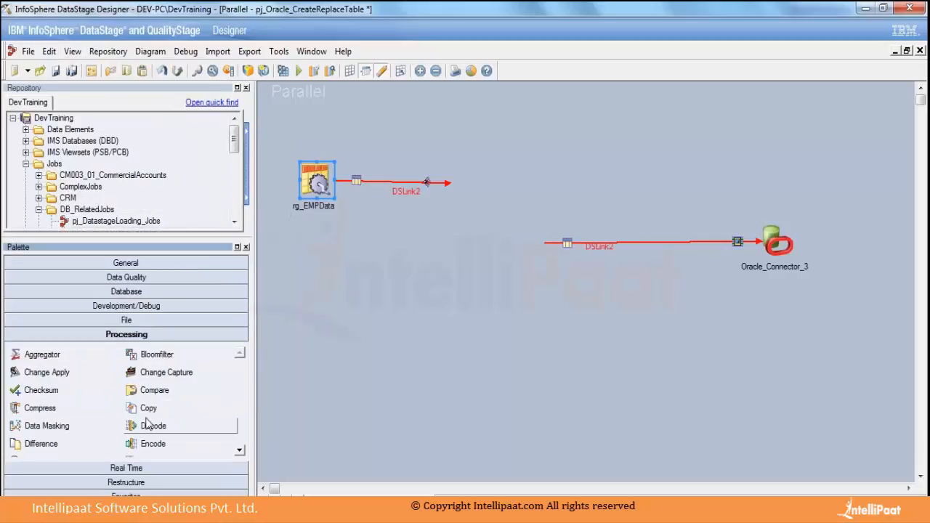
{"action": "left_click_drag", "start_coordinate": [148, 409], "coordinate": [510, 299]}
{"action": "left_click_drag", "start_coordinate": [510, 298], "coordinate": [446, 181]}
{"action": "left_click", "coordinate": [475, 237]}
{"action": "left_click", "coordinate": [480, 241]}
{"action": "left_click", "coordinate": [494, 240]}
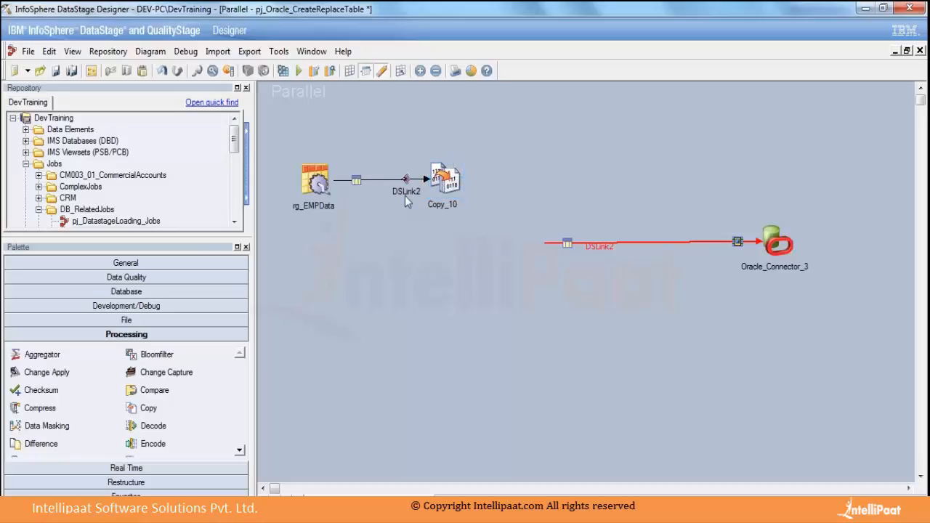
{"action": "left_click_drag", "start_coordinate": [385, 195], "coordinate": [384, 193]}
Draw further trial output links from the Copy stage to empty areas of the canvas.
{"action": "left_click_drag", "start_coordinate": [451, 180], "coordinate": [651, 167]}
{"action": "left_click_drag", "start_coordinate": [460, 184], "coordinate": [666, 127]}
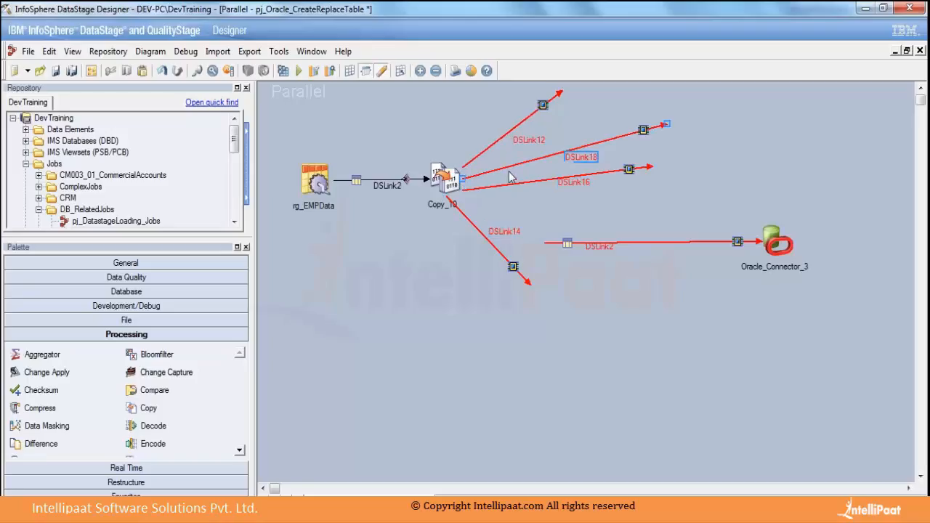
{"action": "left_click_drag", "start_coordinate": [468, 186], "coordinate": [749, 215]}
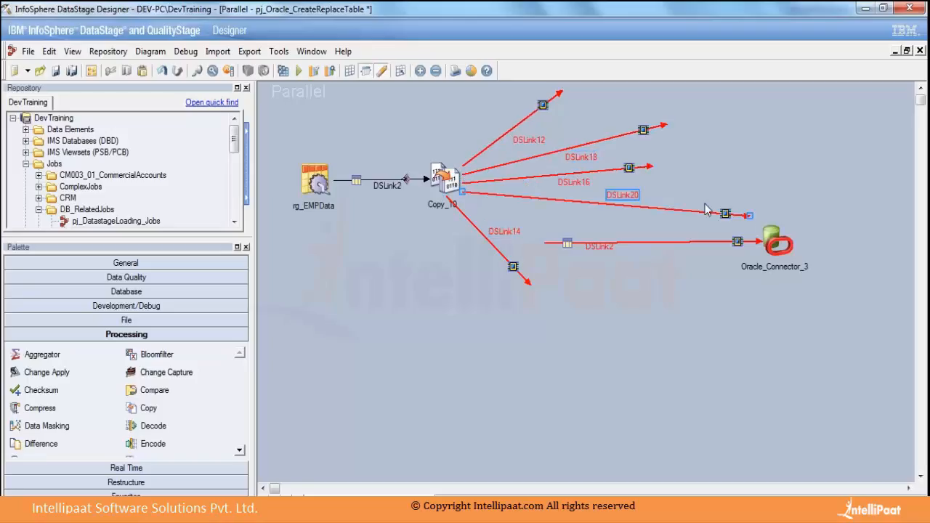
Move the Oracle Connector and the loose end of its incoming link lower on the canvas, clearing the leftover duplicate link drawing.
{"action": "left_click", "coordinate": [600, 279]}
{"action": "left_click", "coordinate": [569, 243]}
{"action": "left_click_drag", "start_coordinate": [753, 260], "coordinate": [778, 330]}
{"action": "left_click", "coordinate": [569, 253]}
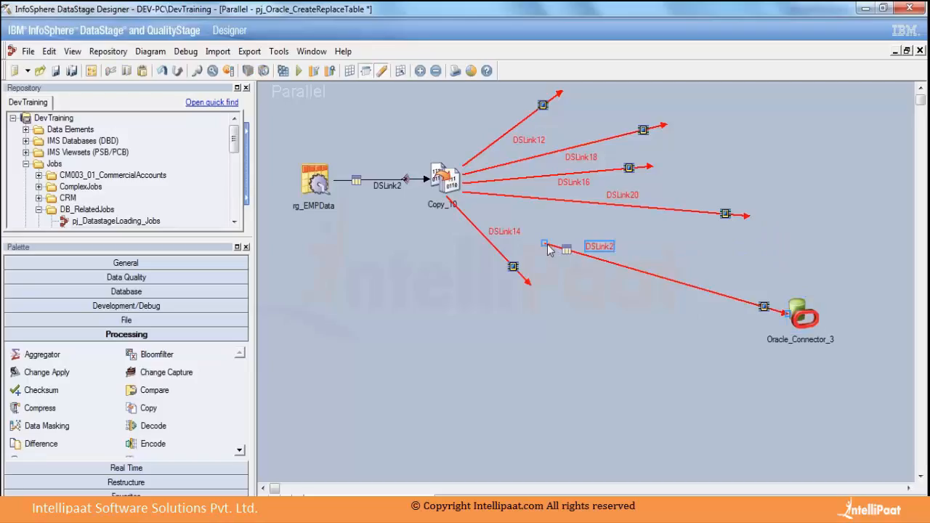
{"action": "left_click_drag", "start_coordinate": [544, 243], "coordinate": [598, 336]}
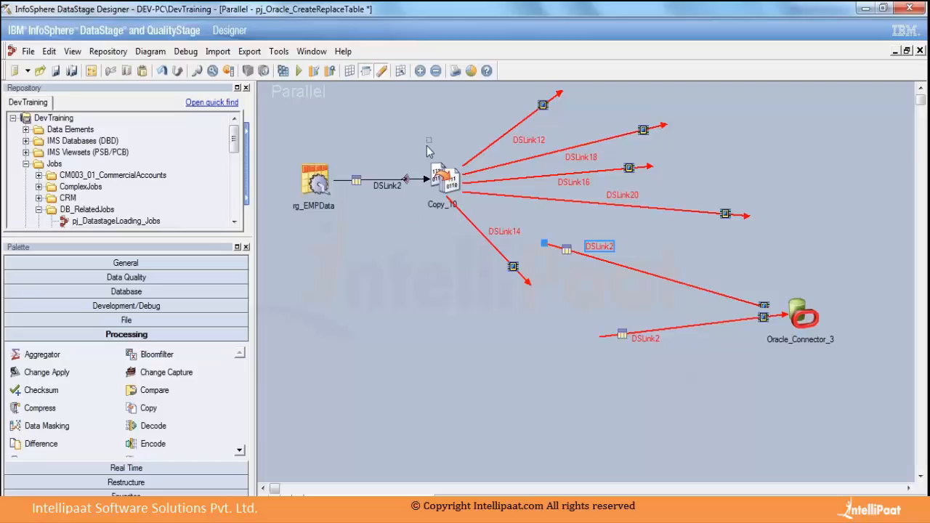
{"action": "key", "text": "Delete"}
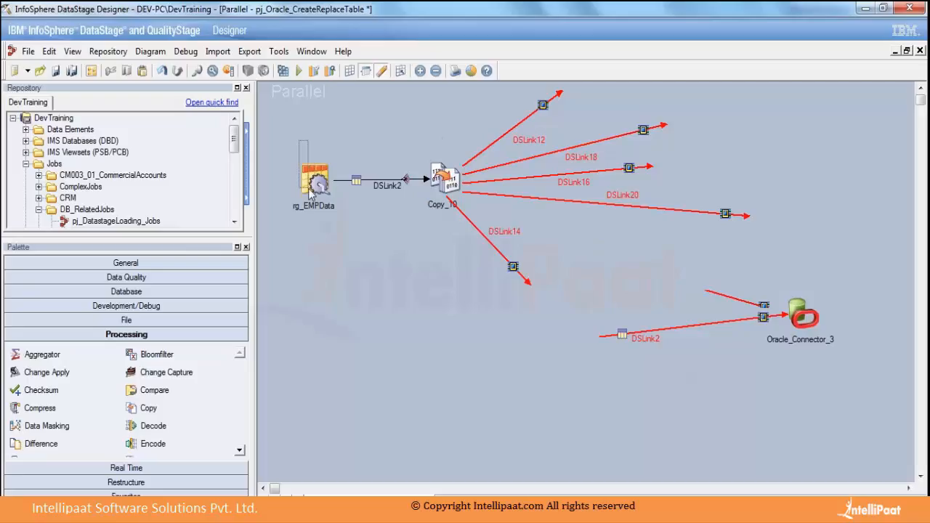
{"action": "left_click", "coordinate": [312, 178]}
{"action": "left_click_drag", "start_coordinate": [781, 281], "coordinate": [816, 353]}
{"action": "left_click", "coordinate": [788, 366]}
Delete all the unattached output links of the Copy stage.
{"action": "left_click_drag", "start_coordinate": [515, 97], "coordinate": [663, 278]}
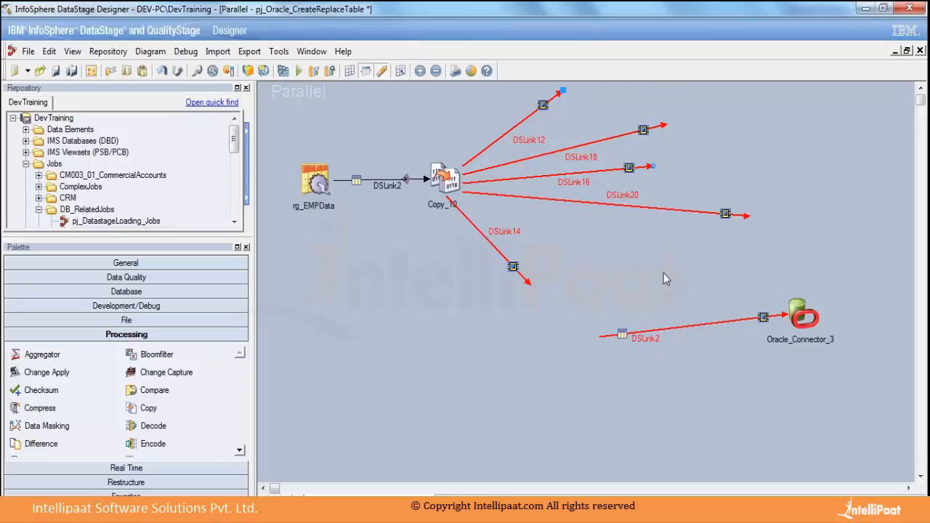
{"action": "key", "text": "Delete"}
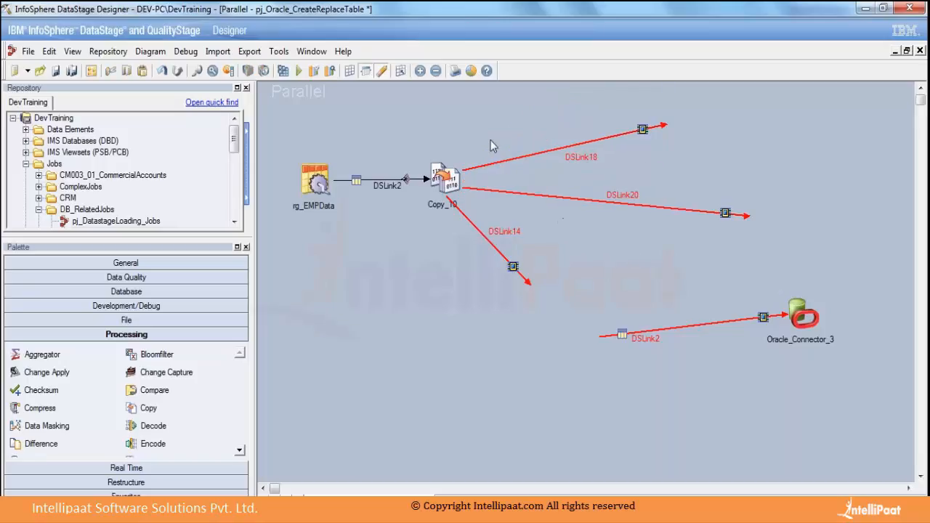
{"action": "left_click_drag", "start_coordinate": [480, 133], "coordinate": [562, 281]}
{"action": "left_click_drag", "start_coordinate": [600, 106], "coordinate": [752, 229]}
{"action": "key", "text": "Delete"}
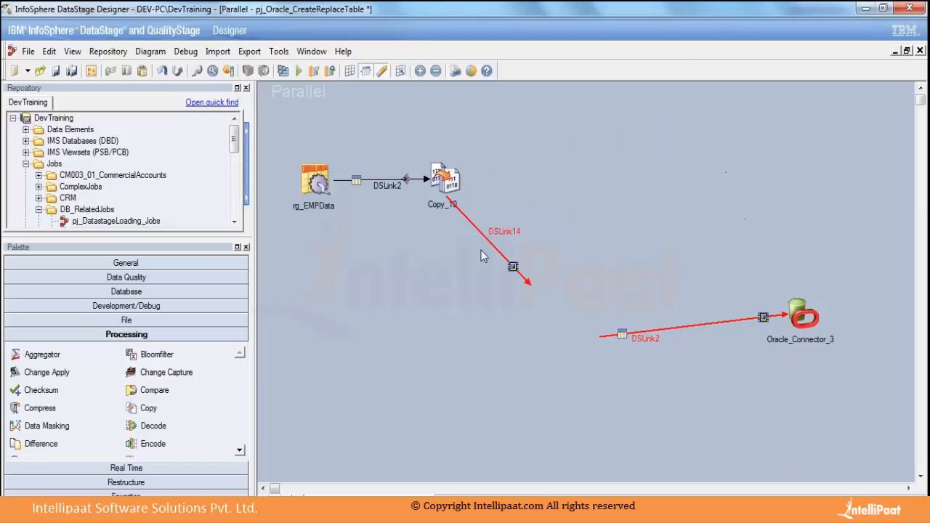
{"action": "left_click", "coordinate": [520, 274]}
{"action": "key", "text": "Delete"}
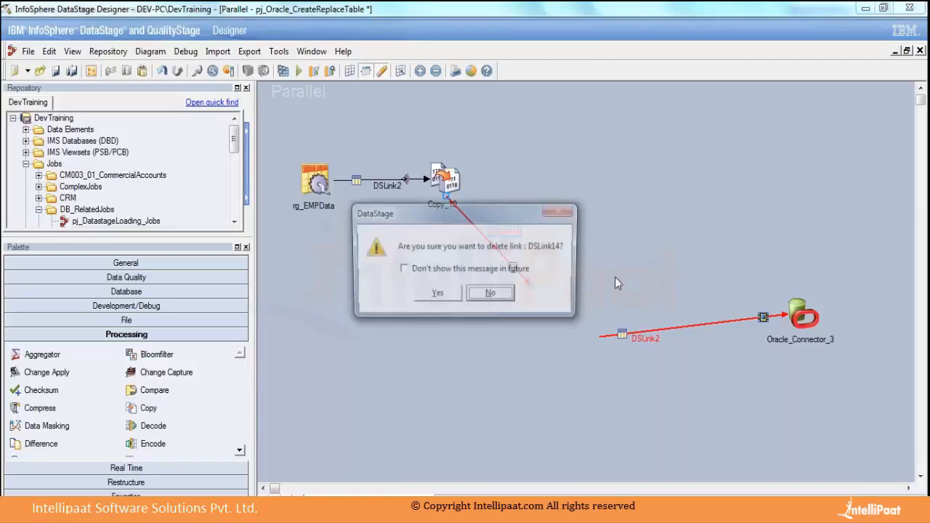
{"action": "left_click", "coordinate": [424, 297]}
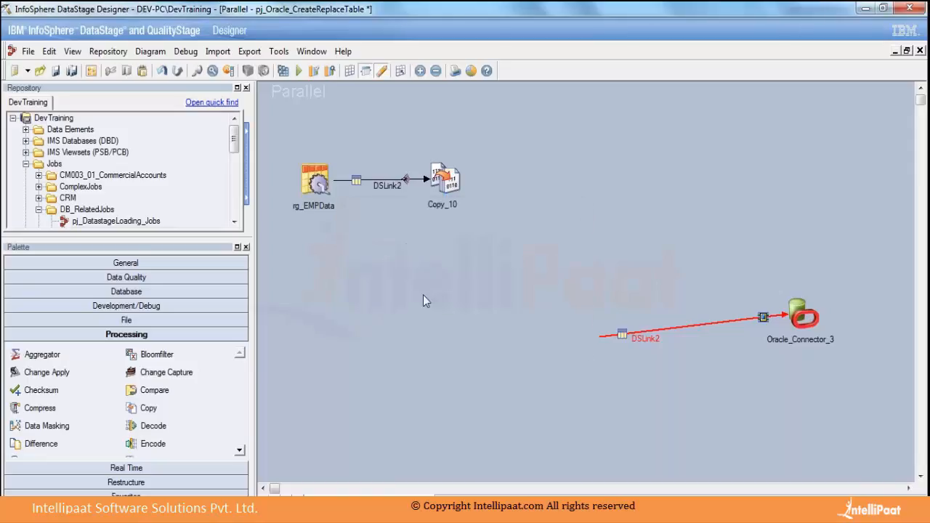
Try to attach the loose end of the Oracle Connector's incoming link to the Copy stage.
{"action": "left_click", "coordinate": [629, 340]}
{"action": "left_click_drag", "start_coordinate": [597, 337], "coordinate": [446, 178]}
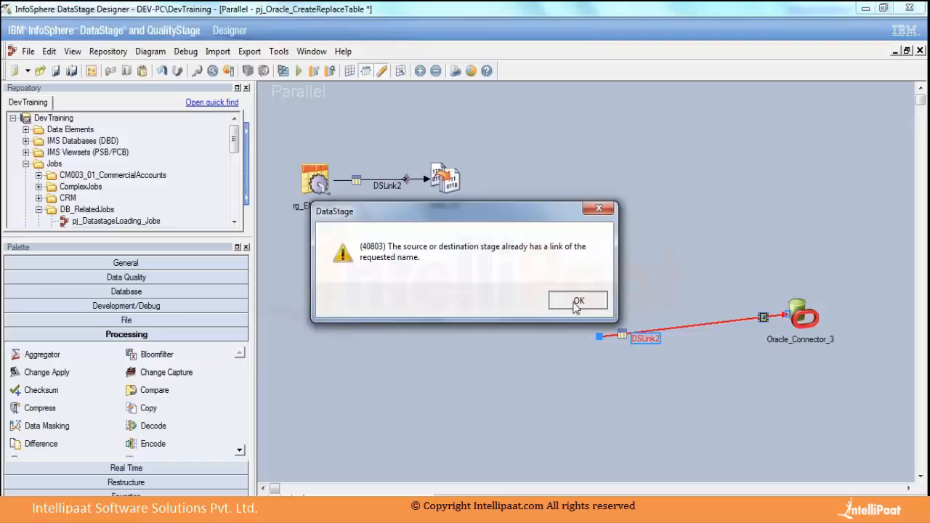
{"action": "left_click", "coordinate": [577, 301]}
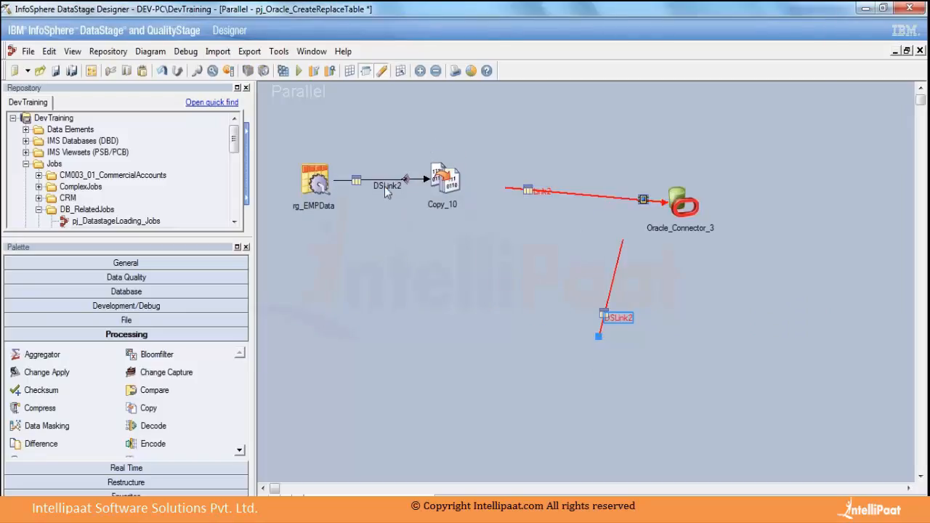
Rename the link between rg_EMPData and the Copy stage to lkCpIn.
{"action": "left_click", "coordinate": [384, 186]}
{"action": "left_click", "coordinate": [538, 192]}
{"action": "right_click", "coordinate": [386, 187]}
{"action": "left_click", "coordinate": [414, 198]}
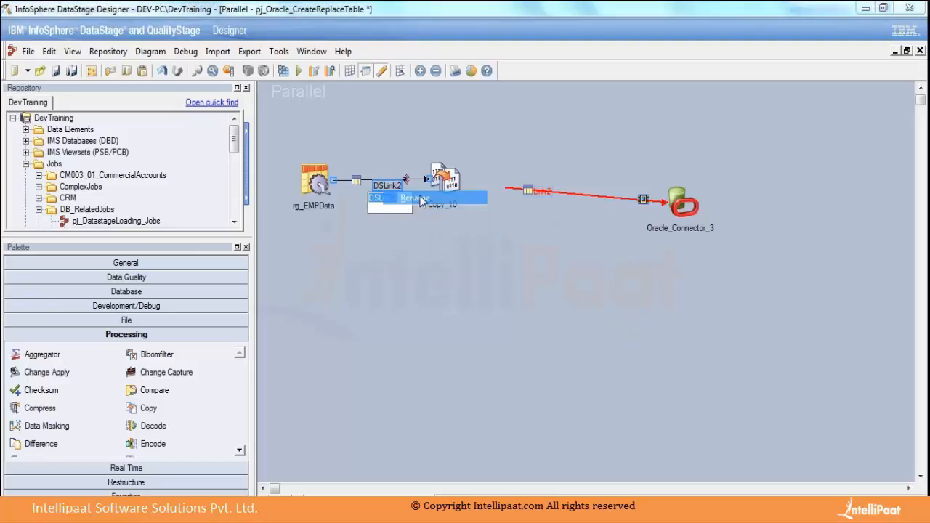
{"action": "type", "text": "lk"}
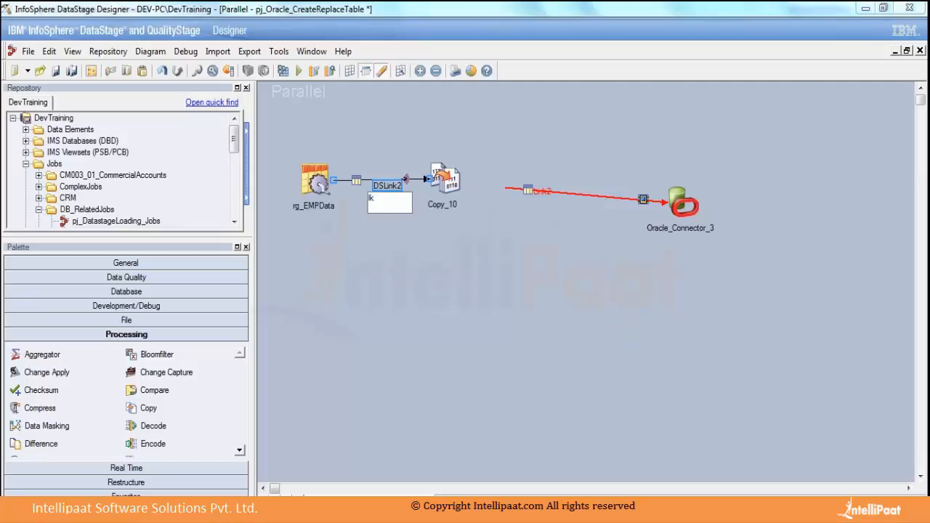
{"action": "type", "text": "CpIn"}
{"action": "left_click", "coordinate": [449, 282]}
Attach the Oracle Connector's incoming link to the Copy stage and align the connector in line with the other stages.
{"action": "left_click", "coordinate": [530, 191]}
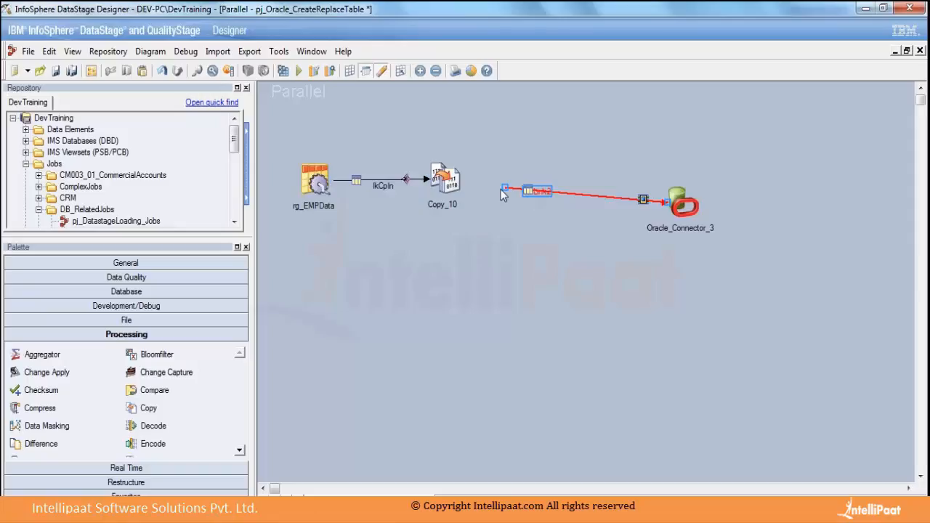
{"action": "left_click_drag", "start_coordinate": [502, 188], "coordinate": [444, 178]}
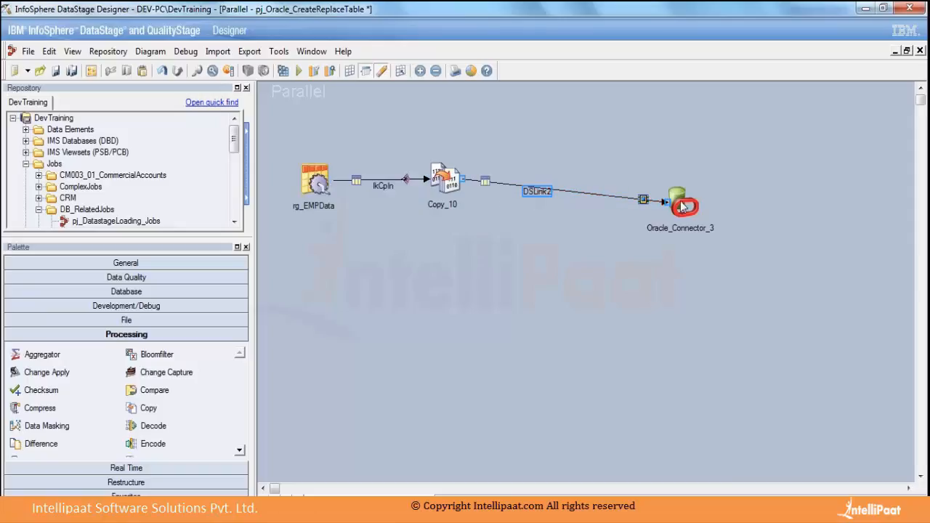
{"action": "left_click_drag", "start_coordinate": [683, 205], "coordinate": [599, 176]}
{"action": "left_click", "coordinate": [576, 224]}
{"action": "left_click_drag", "start_coordinate": [525, 186], "coordinate": [521, 192]}
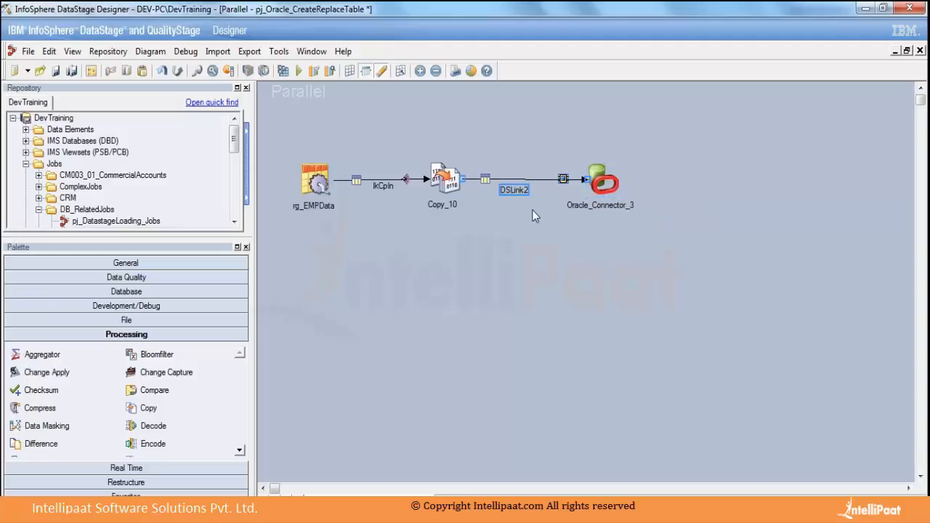
{"action": "left_click", "coordinate": [539, 230]}
Open the Copy stage's properties and review its stage options, output mapping and input column definitions.
{"action": "left_click", "coordinate": [445, 180]}
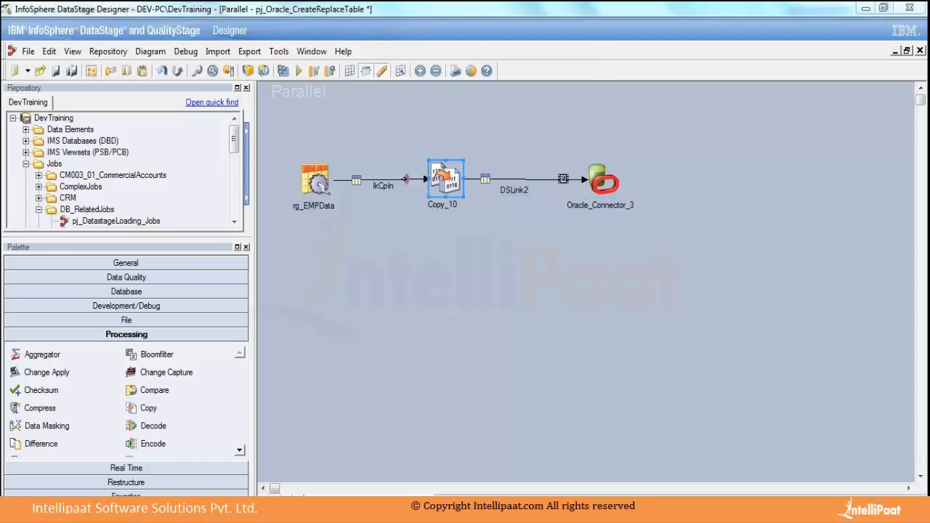
{"action": "double_click", "coordinate": [446, 180]}
{"action": "left_click_drag", "start_coordinate": [280, 65], "coordinate": [393, 68]}
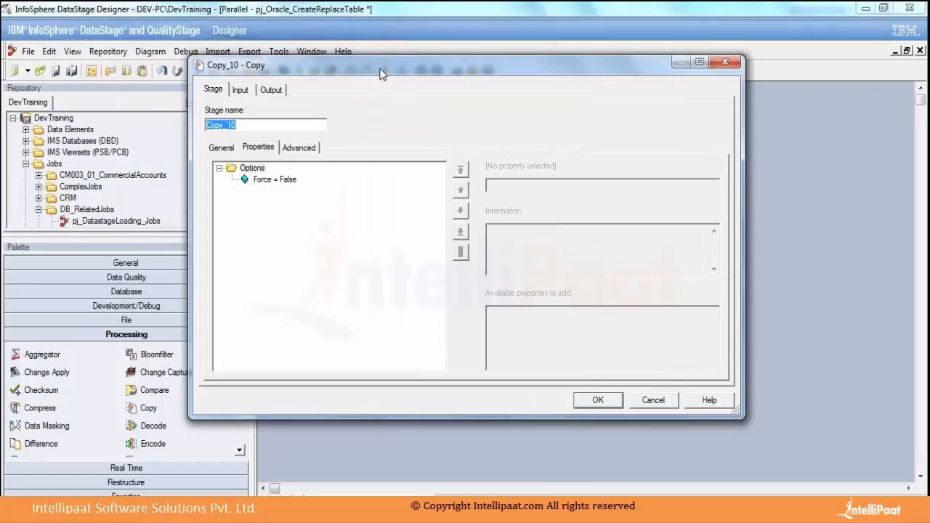
{"action": "left_click", "coordinate": [240, 91]}
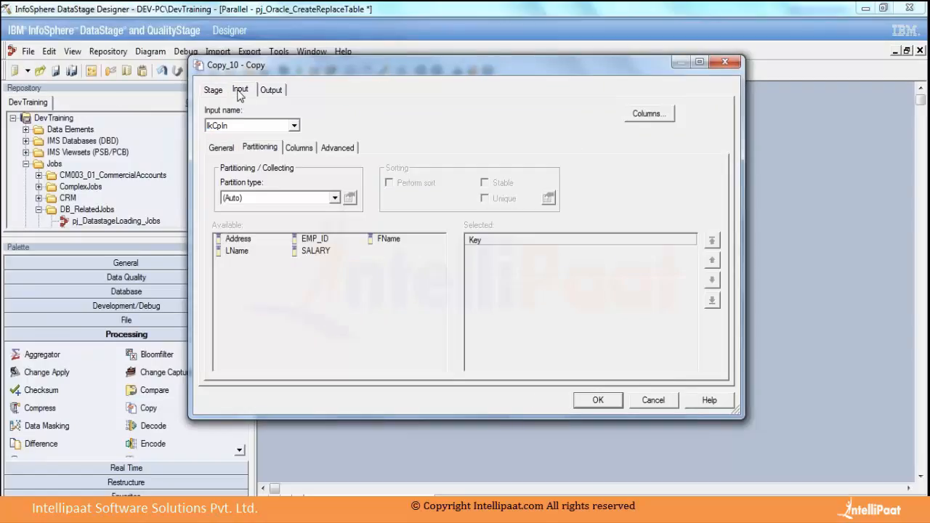
{"action": "left_click", "coordinate": [276, 98]}
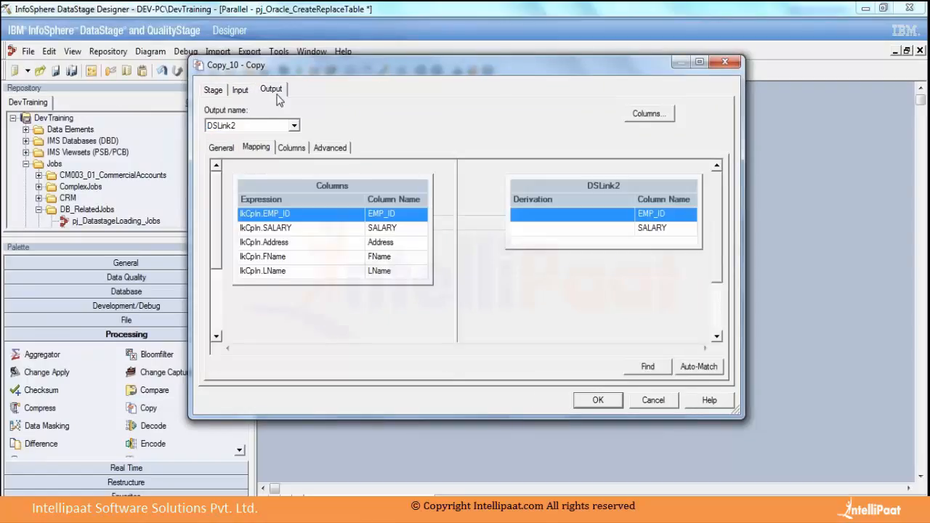
{"action": "left_click", "coordinate": [211, 91]}
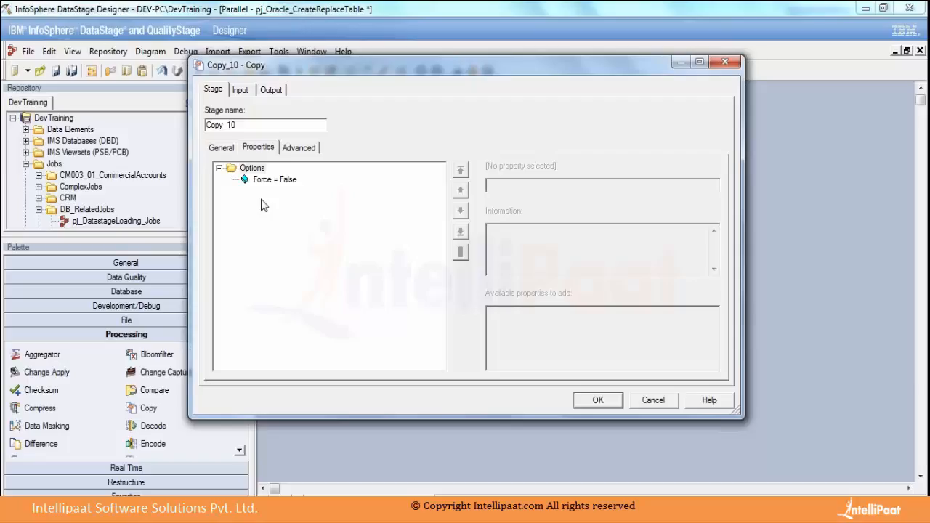
{"action": "left_click", "coordinate": [240, 89]}
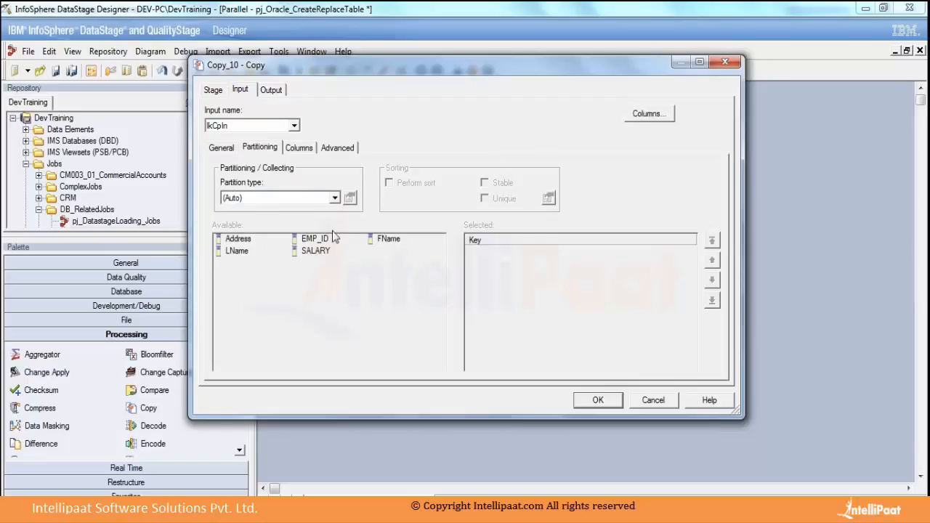
{"action": "left_click", "coordinate": [299, 148]}
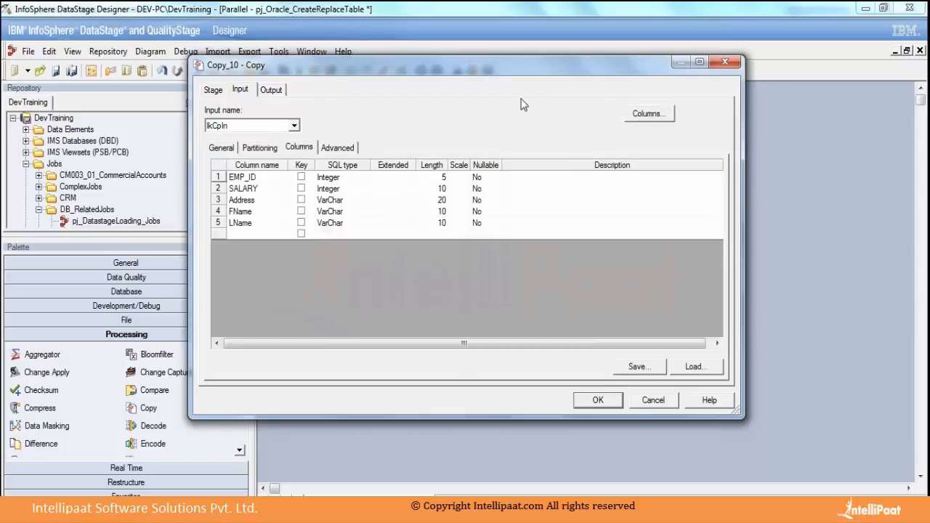
Resize and place the Copy stage's properties window below the job diagram, with the output column mapping displayed.
{"action": "left_click_drag", "start_coordinate": [234, 58], "coordinate": [514, 84]}
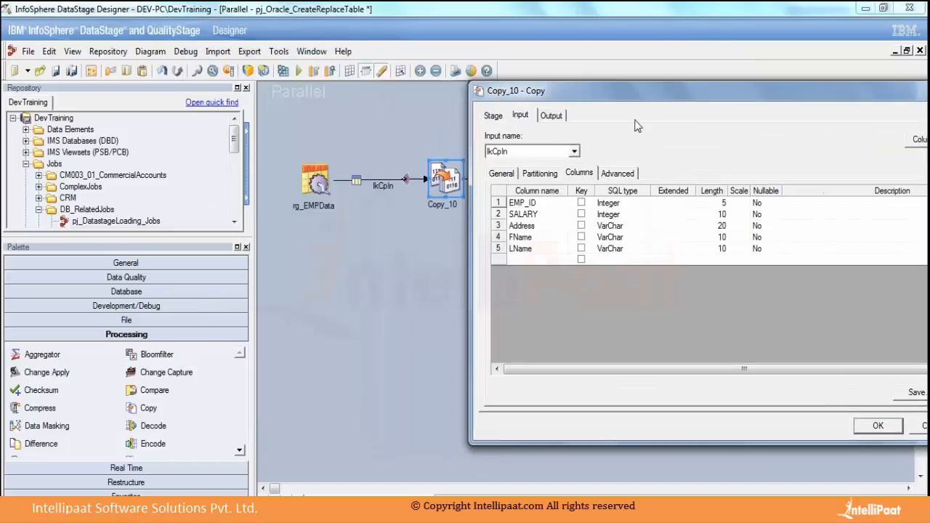
{"action": "left_click_drag", "start_coordinate": [639, 94], "coordinate": [419, 51]}
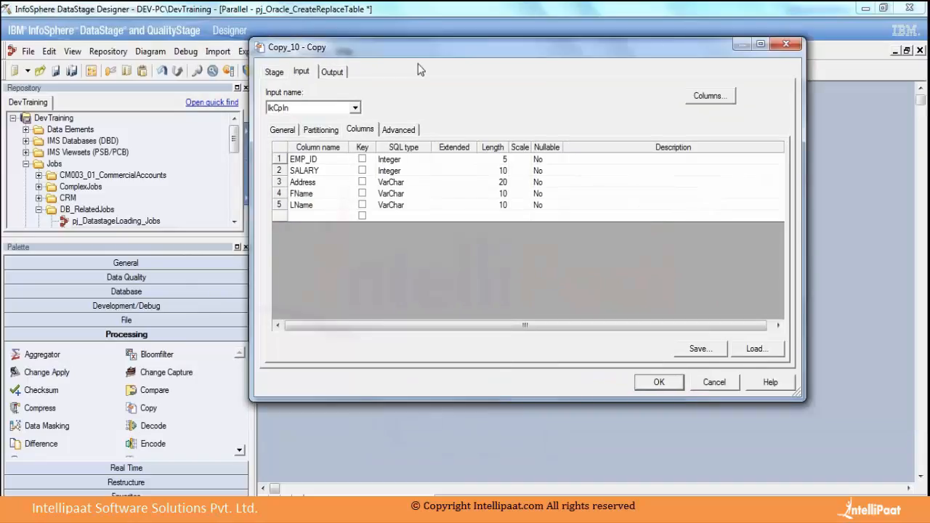
{"action": "left_click_drag", "start_coordinate": [798, 394], "coordinate": [587, 287]}
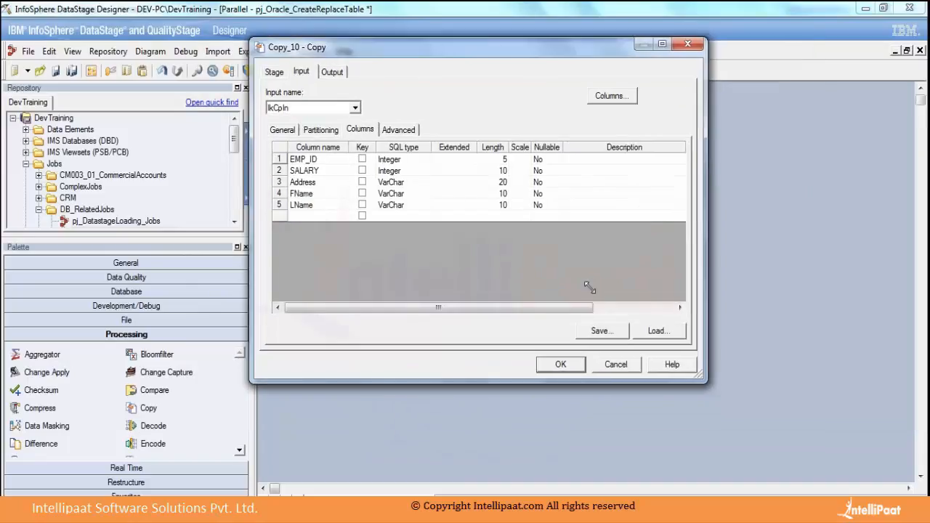
{"action": "left_click_drag", "start_coordinate": [498, 50], "coordinate": [689, 122]}
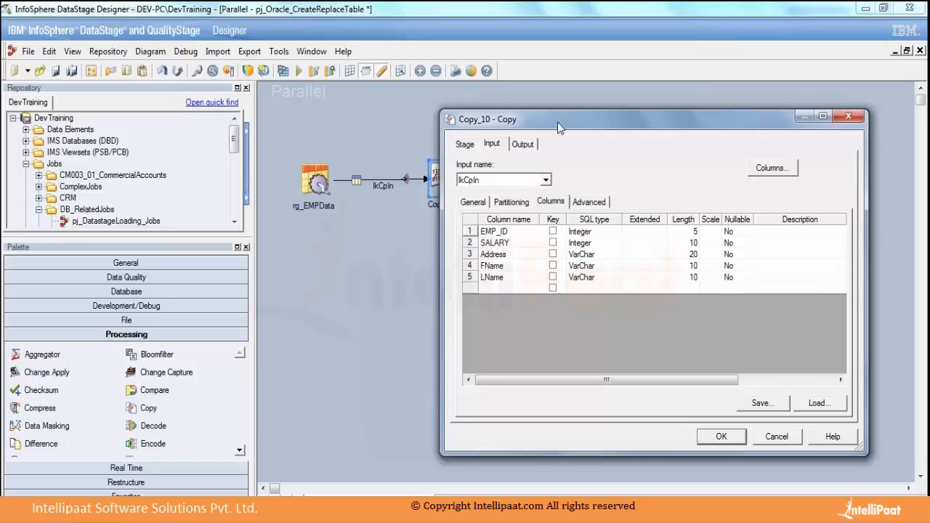
{"action": "left_click_drag", "start_coordinate": [557, 122], "coordinate": [321, 246]}
{"action": "left_click", "coordinate": [285, 268]}
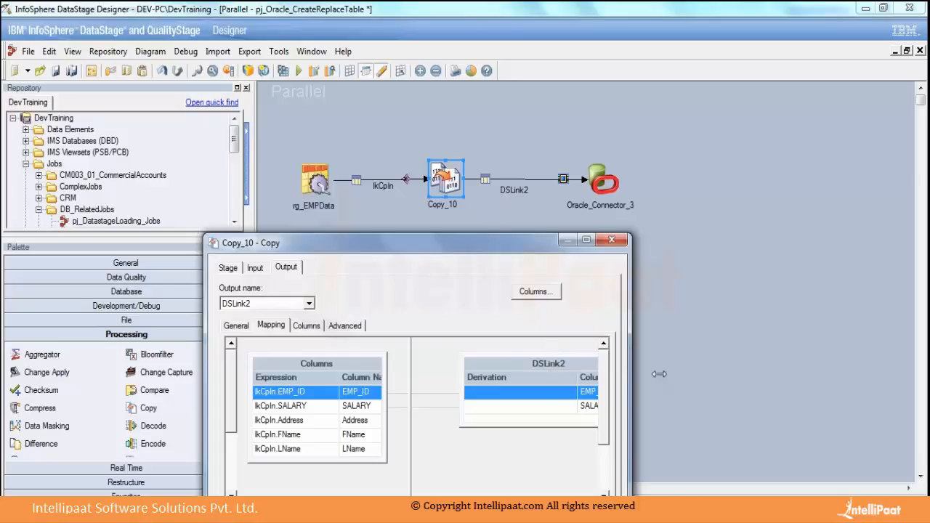
{"action": "left_click_drag", "start_coordinate": [629, 374], "coordinate": [767, 374]}
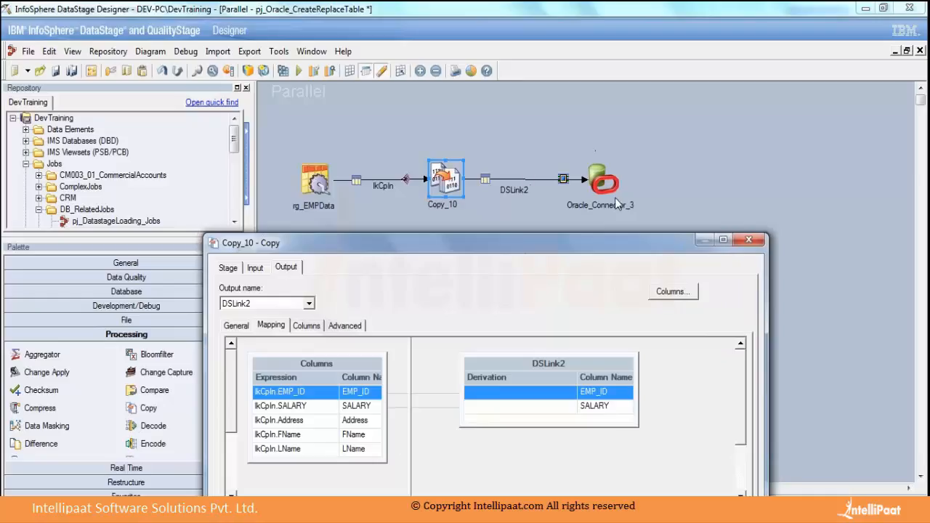
Map the input columns EMP_ID and SALARY to the matching output columns of DSLink2.
{"action": "left_click", "coordinate": [357, 391]}
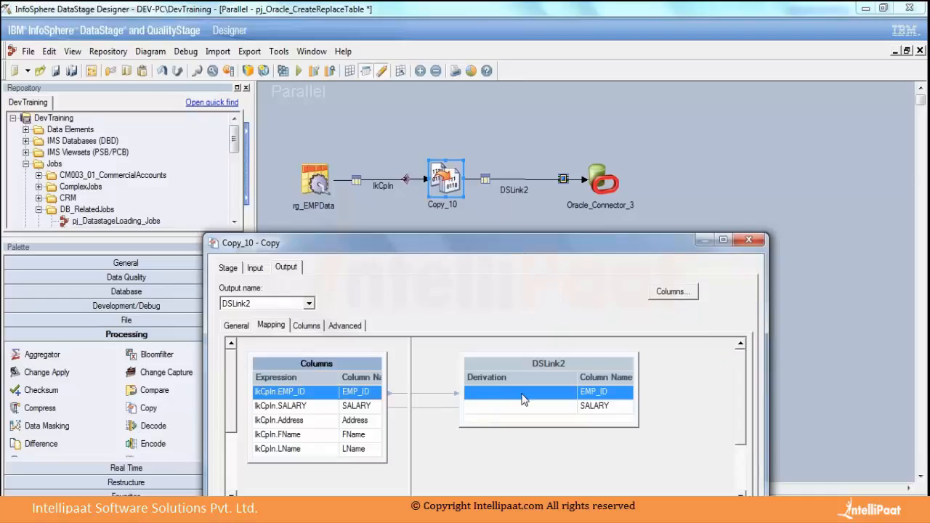
{"action": "left_click", "coordinate": [520, 393]}
{"action": "left_click_drag", "start_coordinate": [351, 393], "coordinate": [477, 397]}
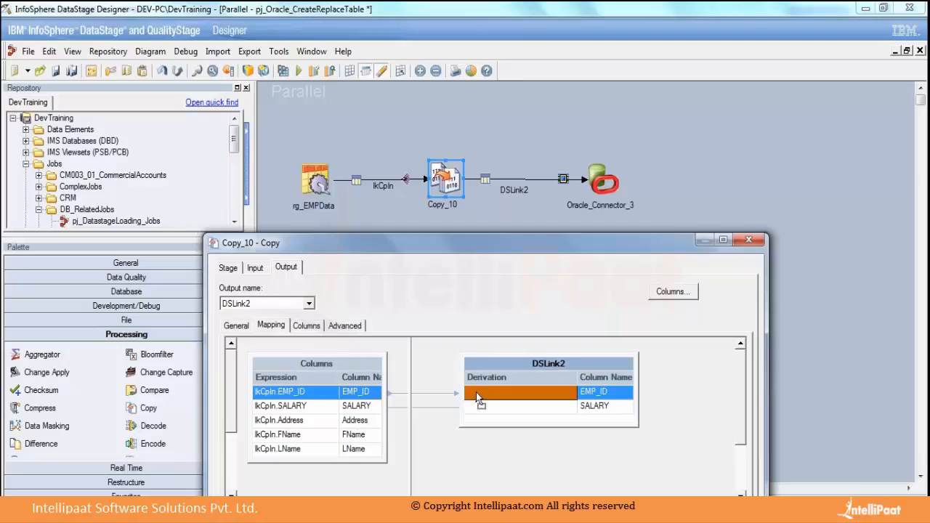
{"action": "left_click", "coordinate": [362, 409]}
{"action": "left_click_drag", "start_coordinate": [362, 409], "coordinate": [469, 409]}
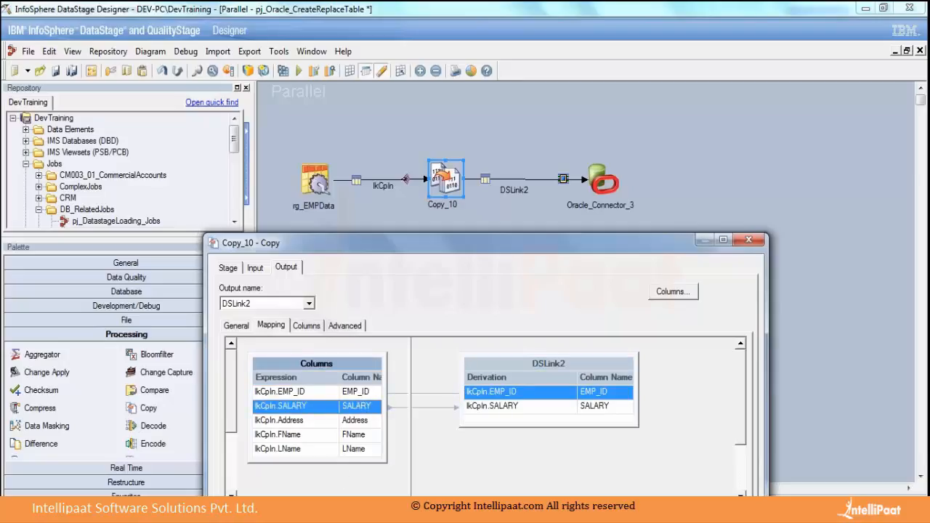
Review the EMP_ID and SALARY mappings in the Copy stage, and rename the output column EMP_ID to EMPLOYEE_ID.
{"action": "left_click_drag", "start_coordinate": [341, 463], "coordinate": [341, 492]}
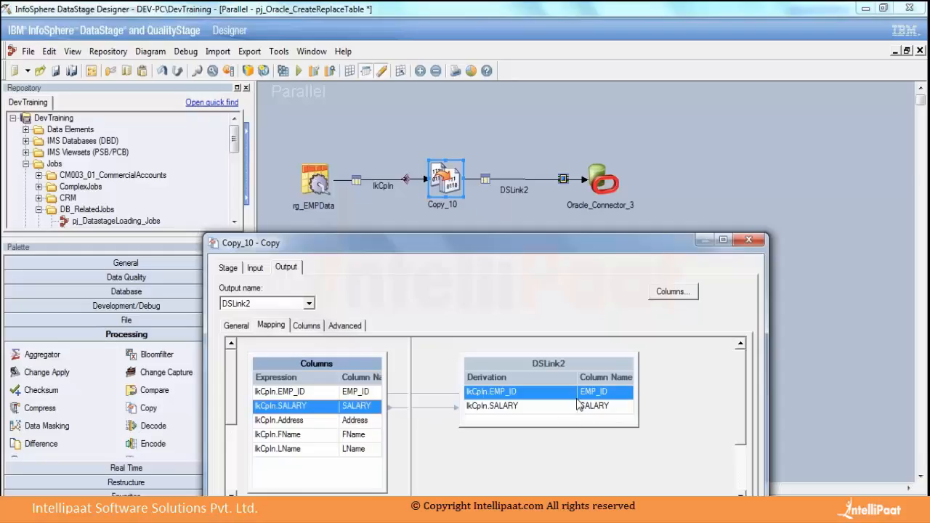
{"action": "left_click", "coordinate": [372, 394]}
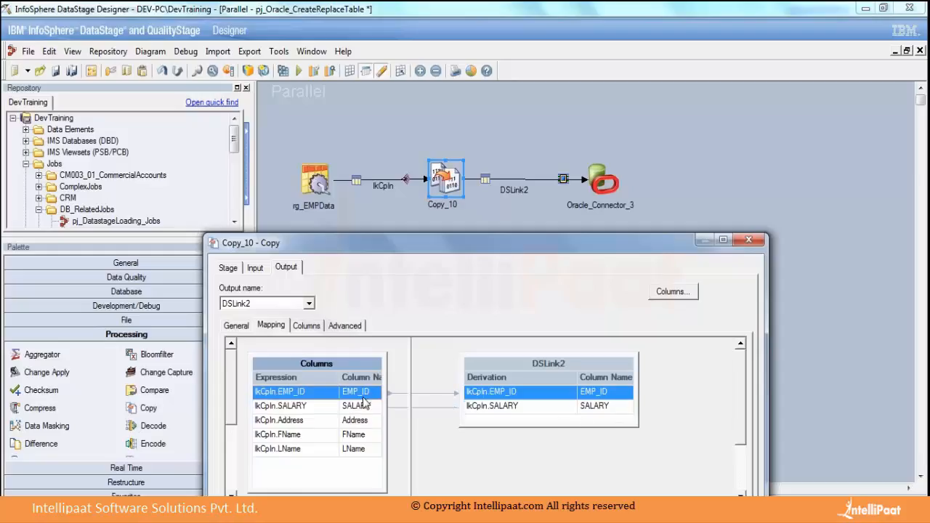
{"action": "left_click", "coordinate": [369, 408]}
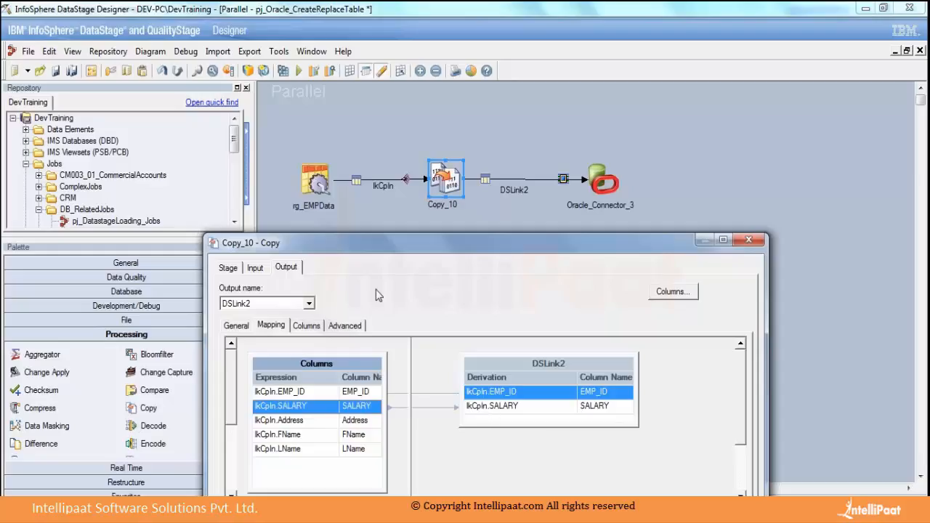
{"action": "left_click", "coordinate": [600, 411]}
{"action": "left_click", "coordinate": [600, 396]}
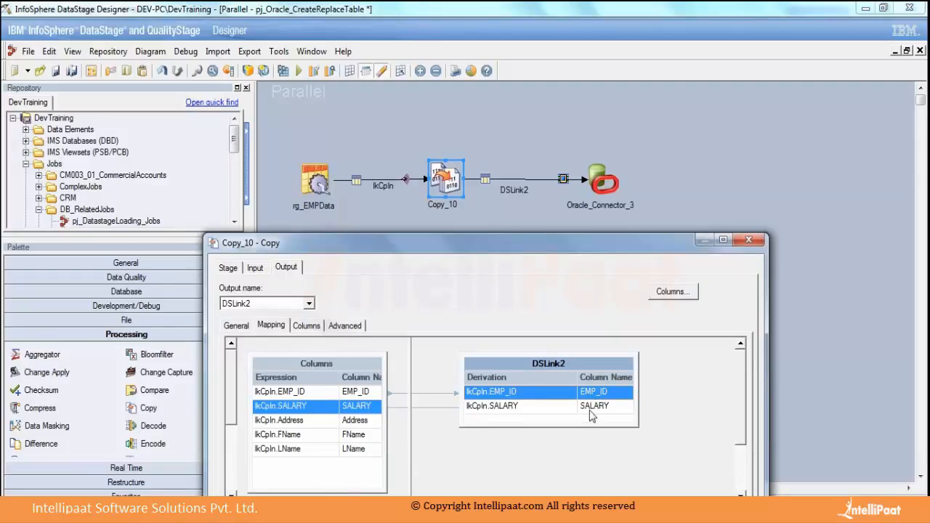
{"action": "left_click", "coordinate": [305, 327]}
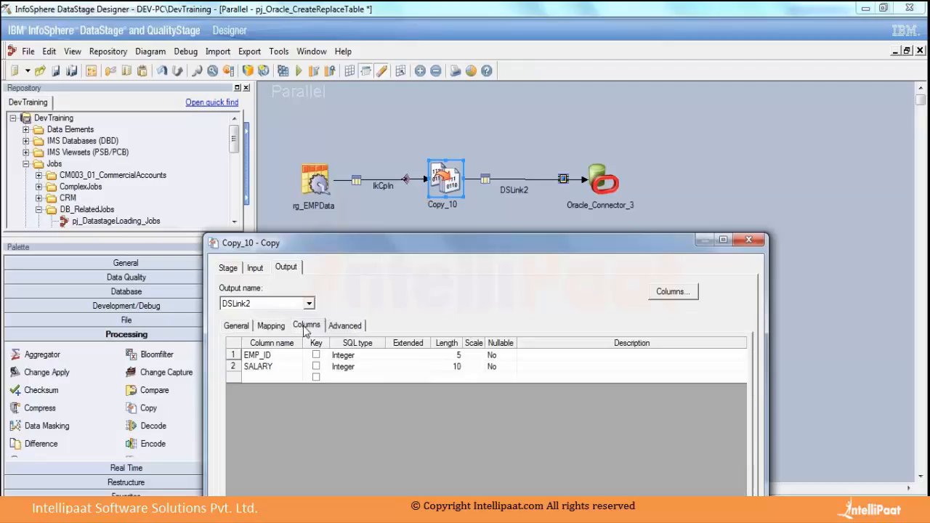
{"action": "left_click", "coordinate": [270, 355]}
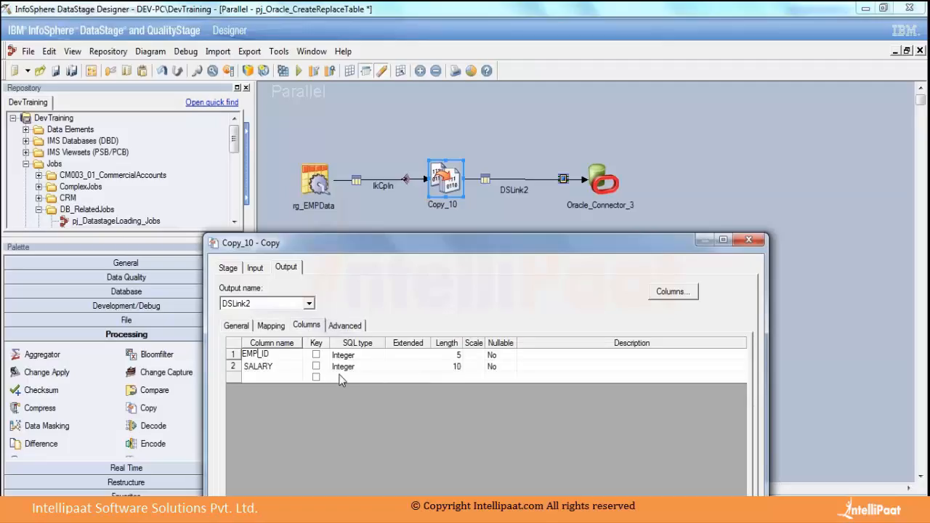
{"action": "type", "text": "LOYEE"}
{"action": "left_click", "coordinate": [272, 368]}
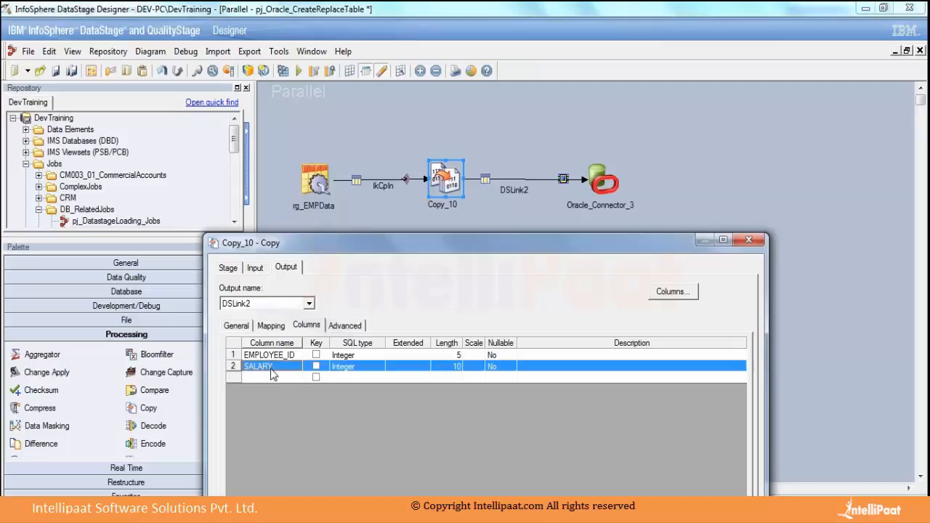
Check the EMPLOYEE_ID mapping on DSLink2 and rename the output column SALARY to SAL.
{"action": "left_click", "coordinate": [273, 326]}
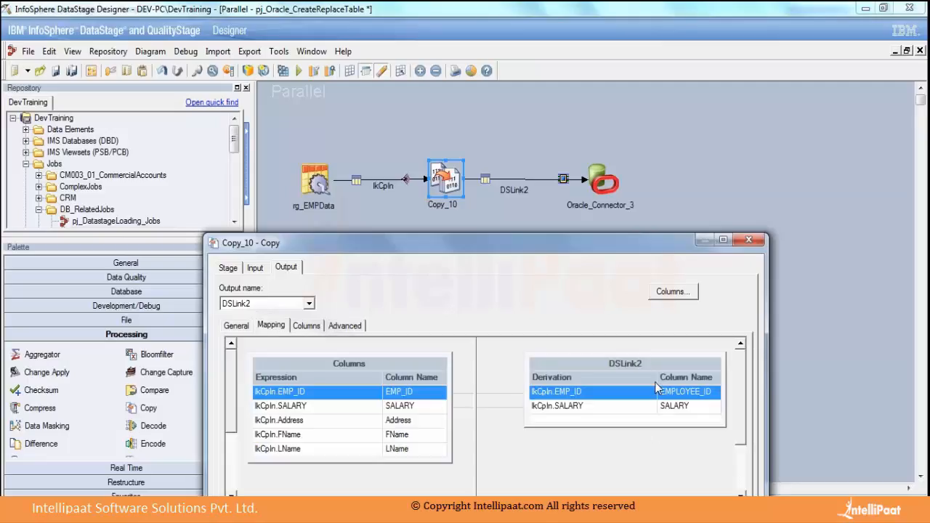
{"action": "left_click_drag", "start_coordinate": [656, 377], "coordinate": [627, 377]}
{"action": "left_click", "coordinate": [662, 394]}
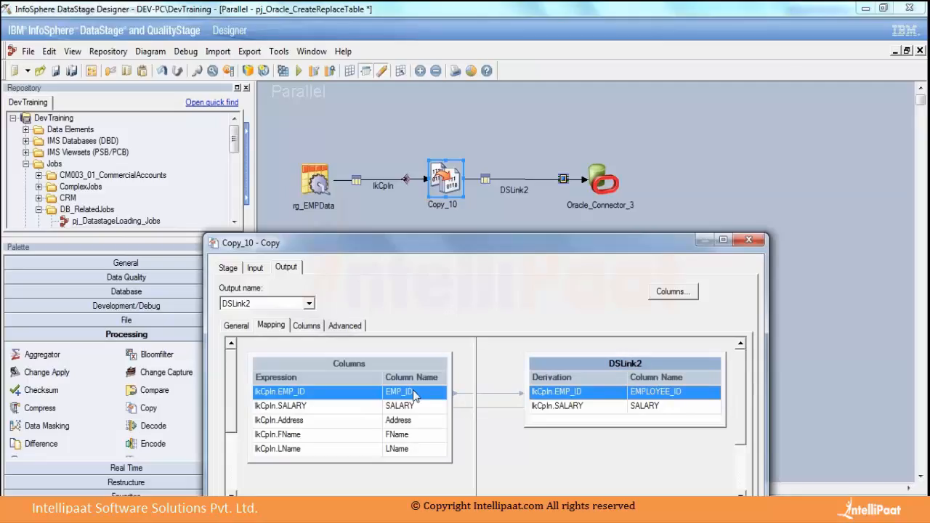
{"action": "left_click", "coordinate": [646, 405]}
{"action": "left_click", "coordinate": [652, 392]}
{"action": "left_click", "coordinate": [656, 408]}
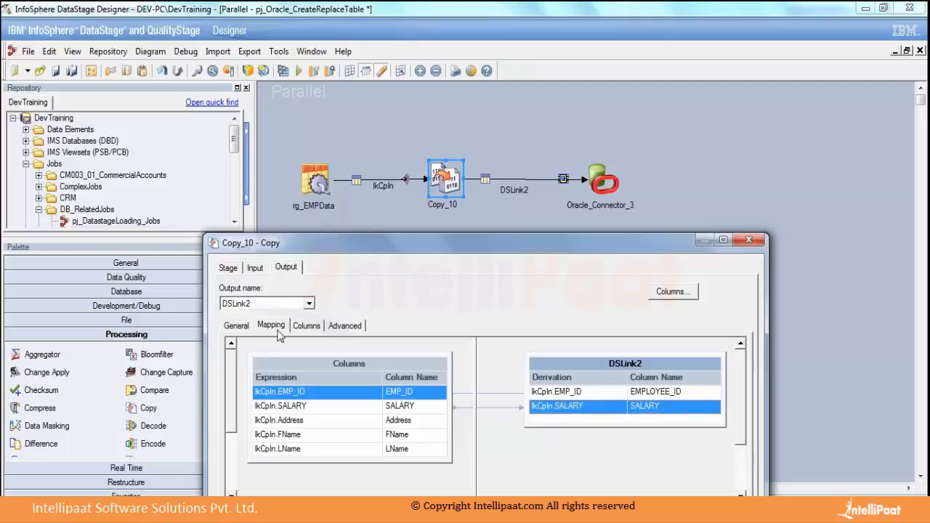
{"action": "left_click", "coordinate": [305, 325]}
{"action": "left_click", "coordinate": [290, 367]}
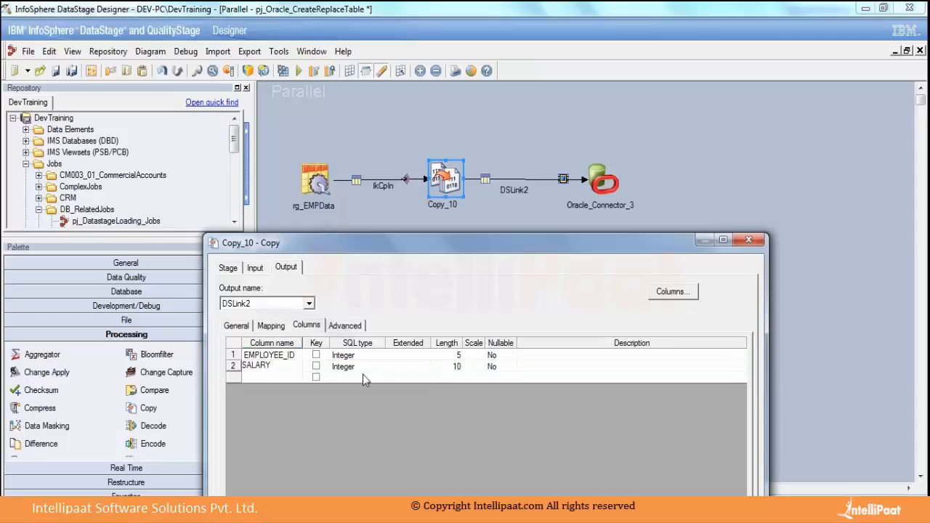
{"action": "key", "text": "BackSpace"}
{"action": "key", "text": "BackSpace"}
{"action": "key", "text": "BackSpace"}
Review how EMP_ID and SALARY map to EMPLOYEE_ID and SAL, and apply the Copy stage's properties.
{"action": "left_click", "coordinate": [271, 325]}
{"action": "left_click", "coordinate": [664, 407]}
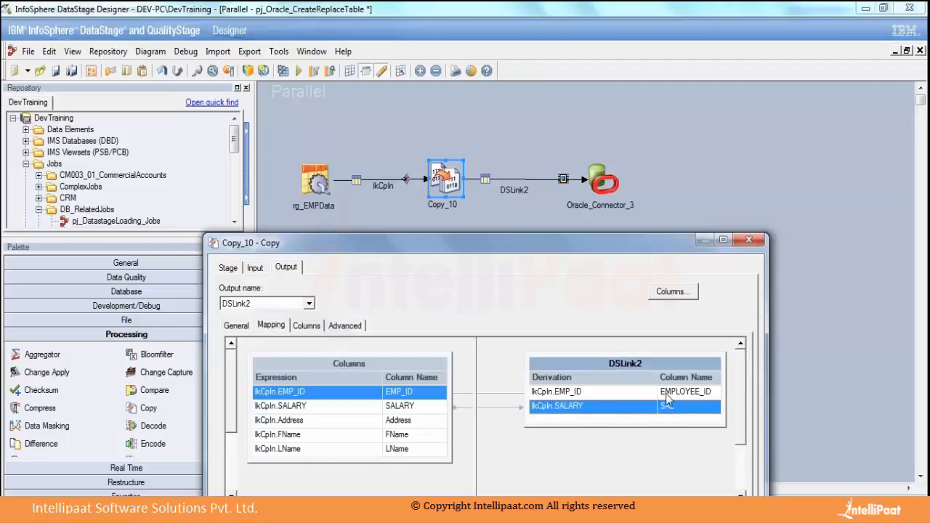
{"action": "left_click", "coordinate": [666, 396]}
{"action": "left_click", "coordinate": [672, 407]}
{"action": "left_click", "coordinate": [672, 395]}
{"action": "left_click", "coordinate": [672, 407]}
{"action": "left_click_drag", "start_coordinate": [512, 244], "coordinate": [460, 183]}
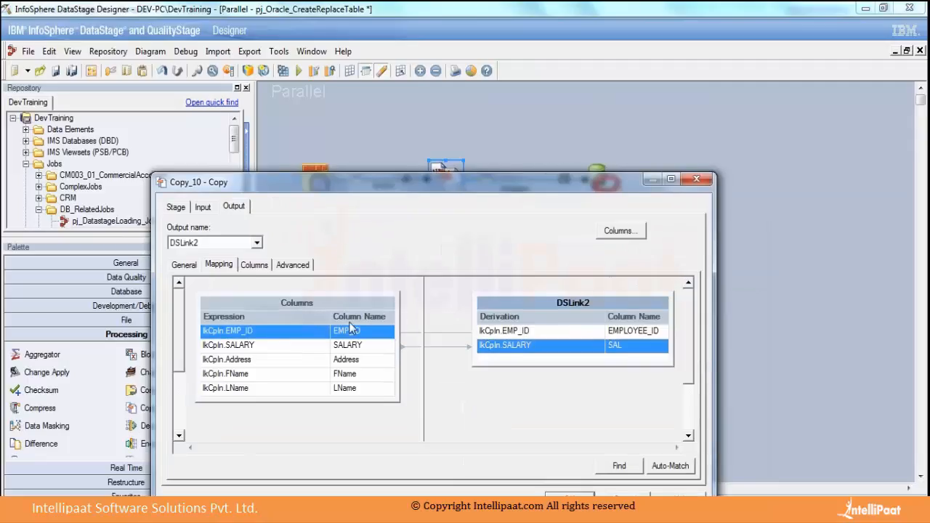
{"action": "left_click", "coordinate": [253, 265]}
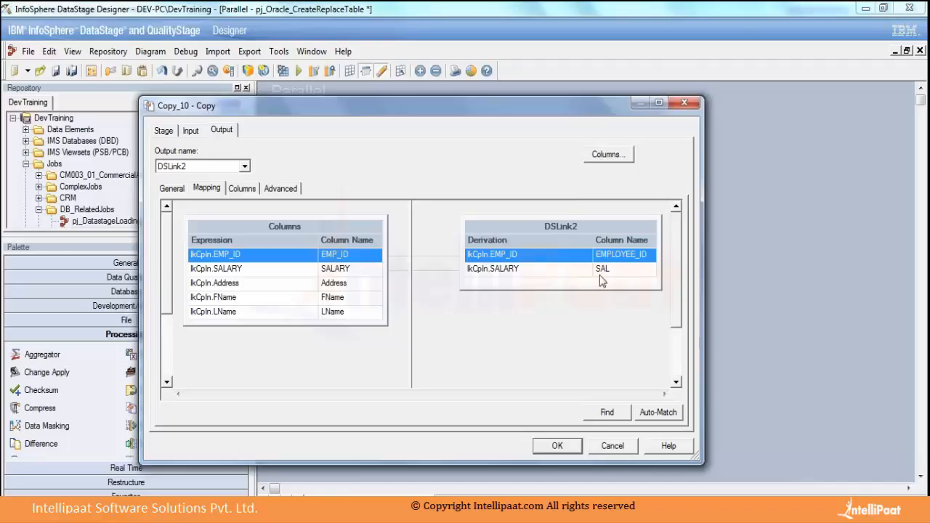
{"action": "left_click_drag", "start_coordinate": [512, 117], "coordinate": [605, 383]}
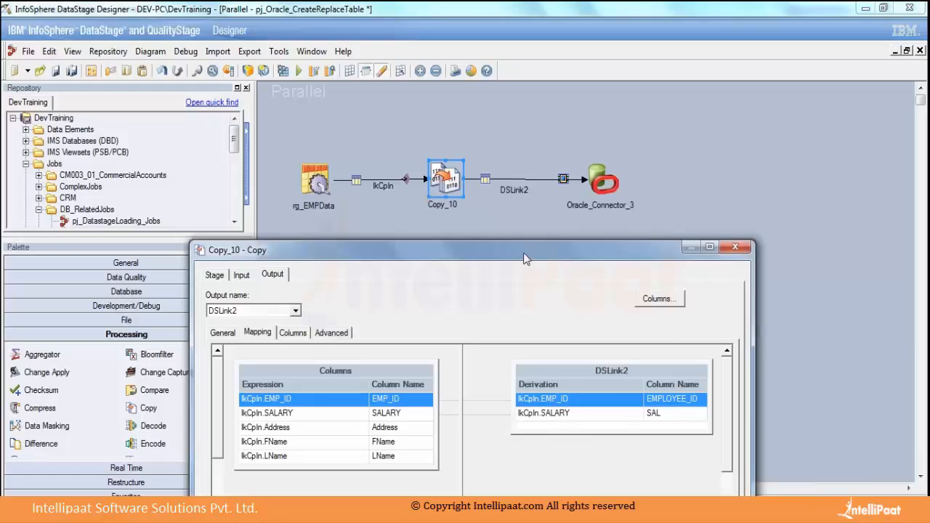
{"action": "left_click_drag", "start_coordinate": [510, 245], "coordinate": [377, 124]}
{"action": "left_click", "coordinate": [471, 466]}
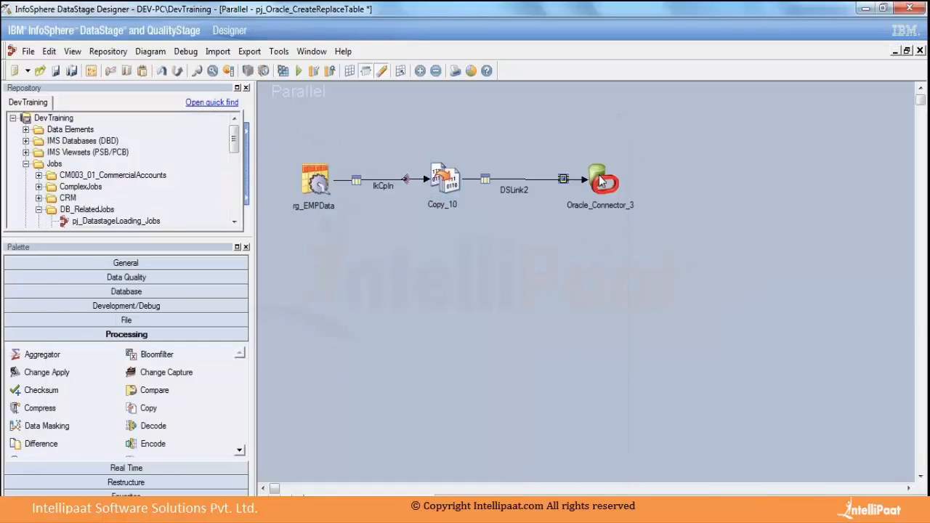
Open the Oracle Connector's properties, enlarge the window, and set the table action to Create.
{"action": "left_click", "coordinate": [603, 185]}
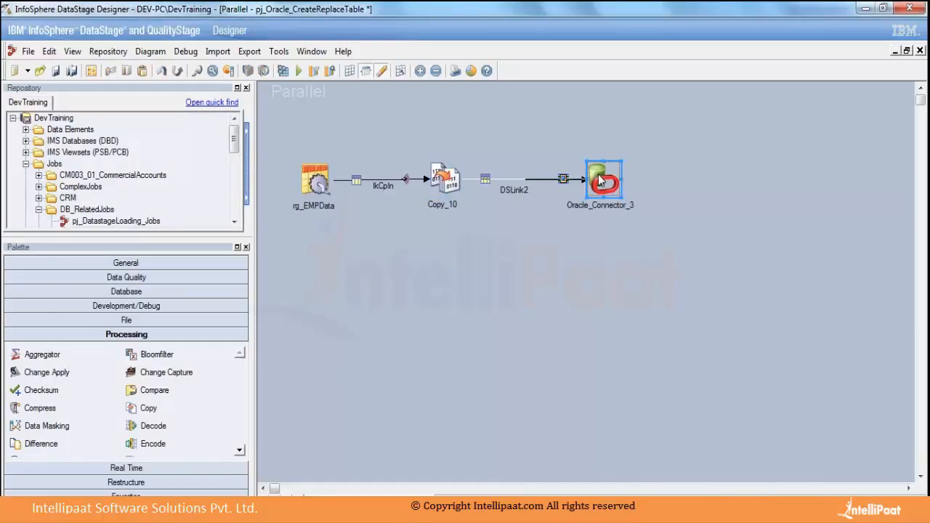
{"action": "double_click", "coordinate": [605, 191]}
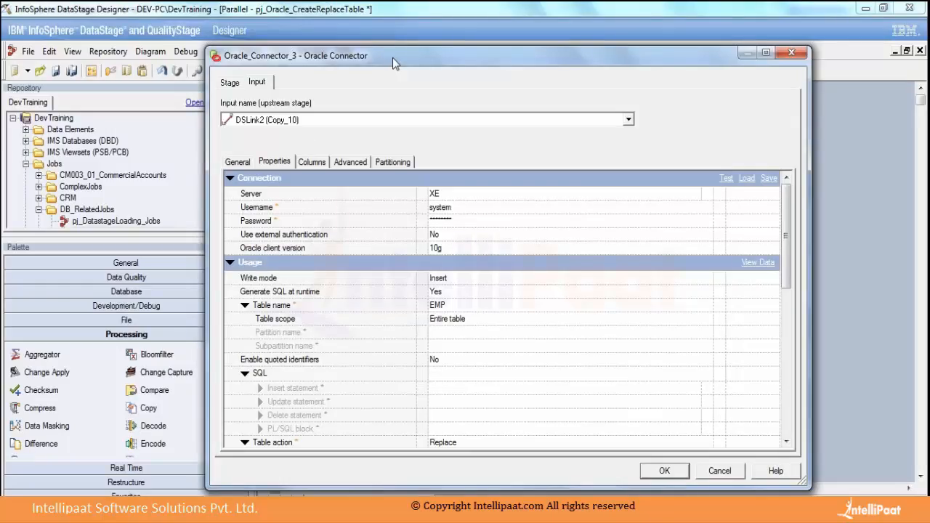
{"action": "left_click_drag", "start_coordinate": [392, 58], "coordinate": [343, 32]}
{"action": "left_click", "coordinate": [406, 252]}
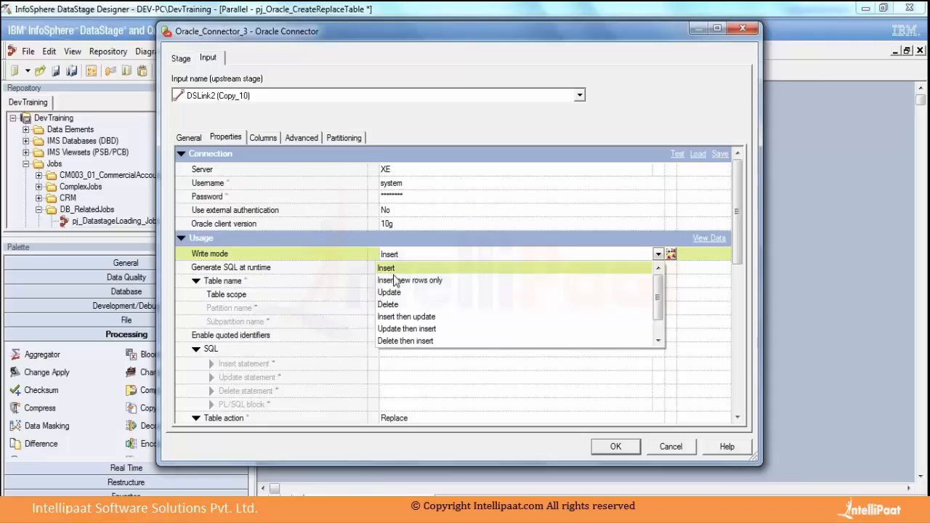
{"action": "left_click", "coordinate": [756, 459]}
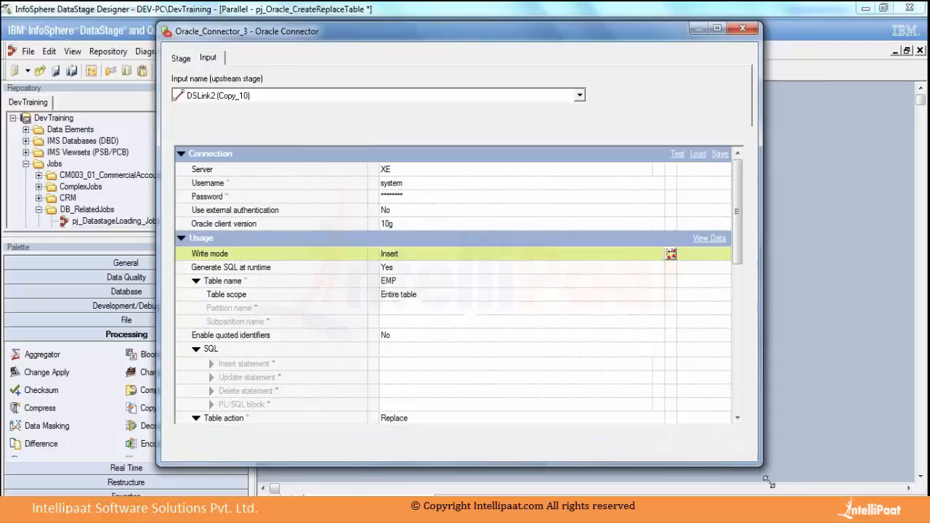
{"action": "left_click_drag", "start_coordinate": [755, 459], "coordinate": [790, 497]}
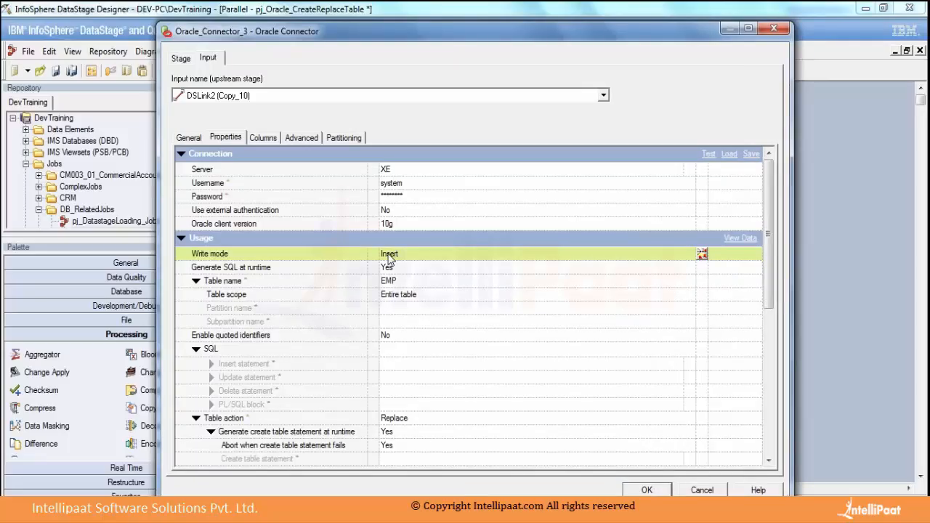
{"action": "left_click", "coordinate": [413, 419]}
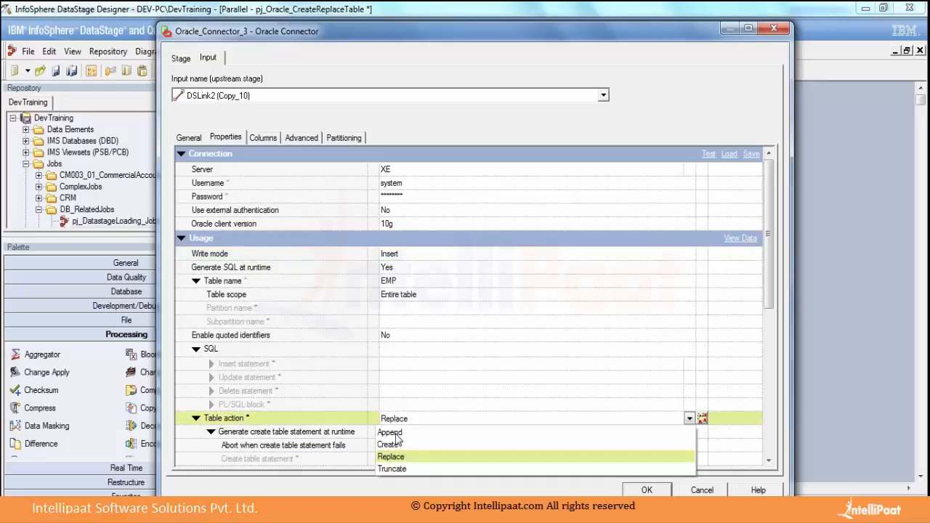
{"action": "left_click", "coordinate": [398, 436]}
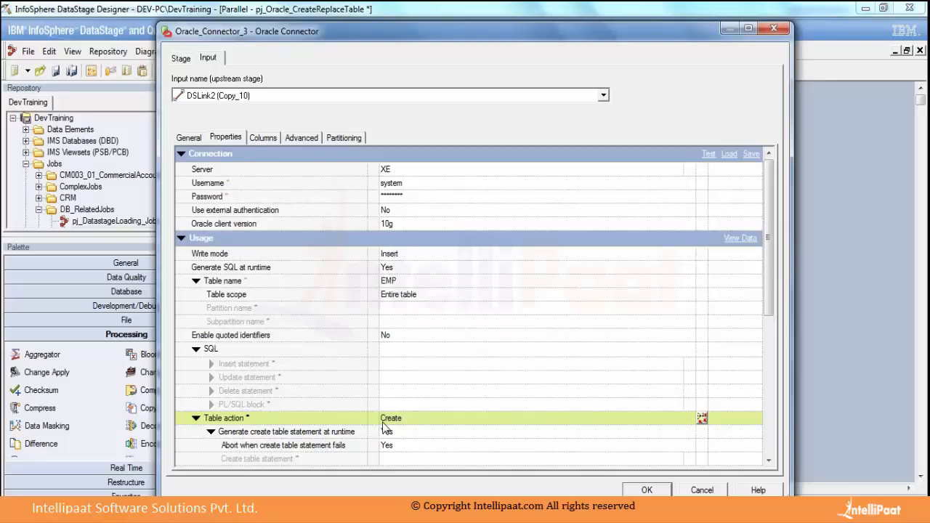
{"action": "left_click", "coordinate": [646, 491]}
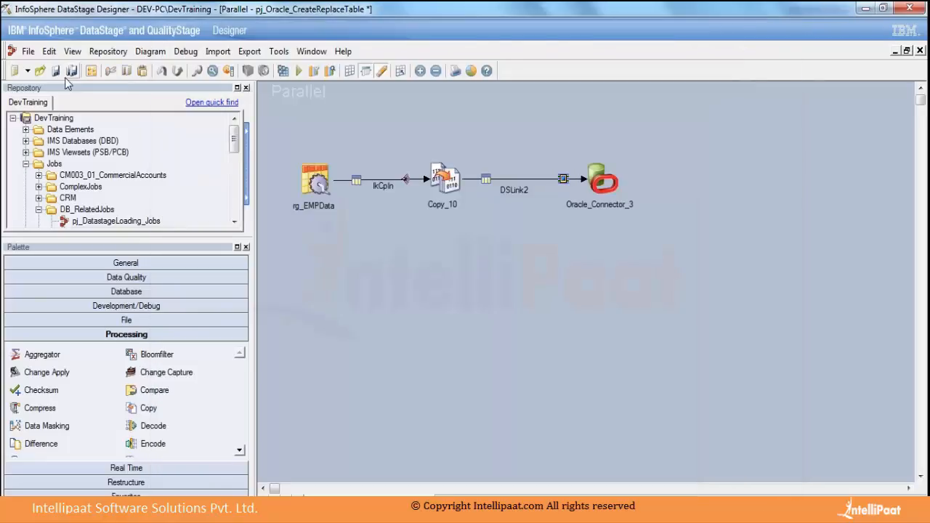
Save and compile the job pj_Oracle_CreateReplaceTable.
{"action": "left_click", "coordinate": [55, 70]}
{"action": "left_click", "coordinate": [283, 70]}
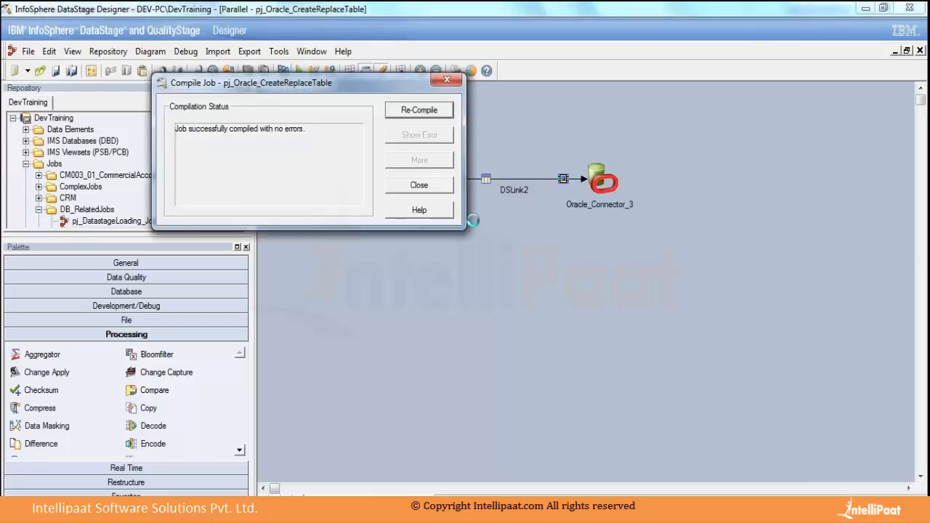
{"action": "left_click", "coordinate": [418, 185]}
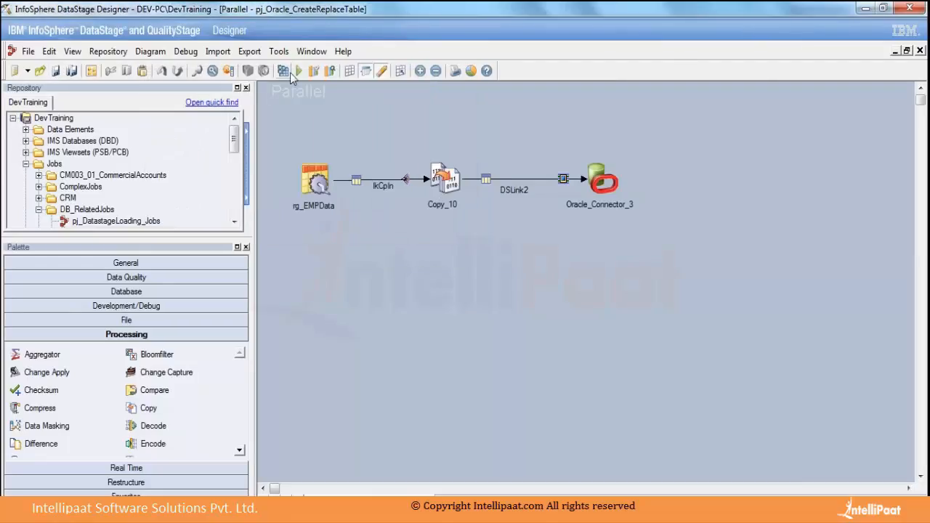
Run the job with the default run options and enlarge the job log area.
{"action": "left_click", "coordinate": [300, 70]}
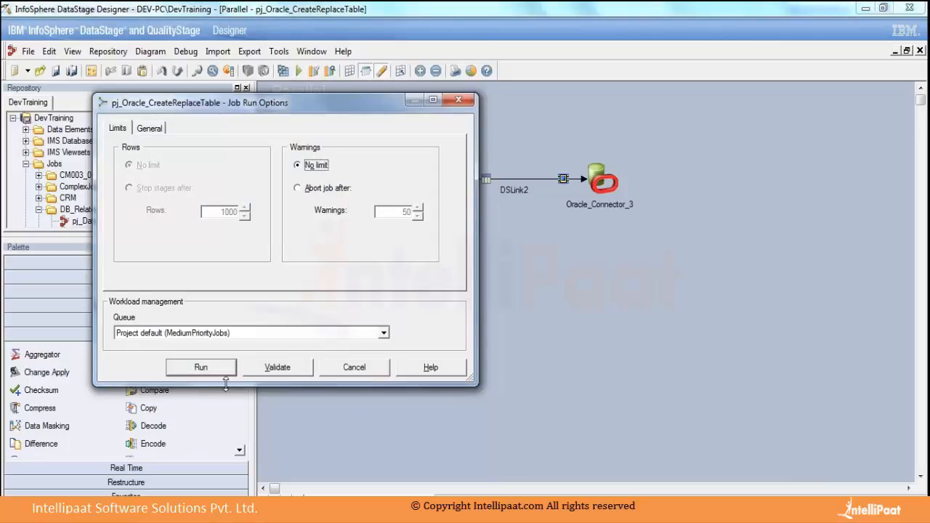
{"action": "left_click", "coordinate": [201, 369]}
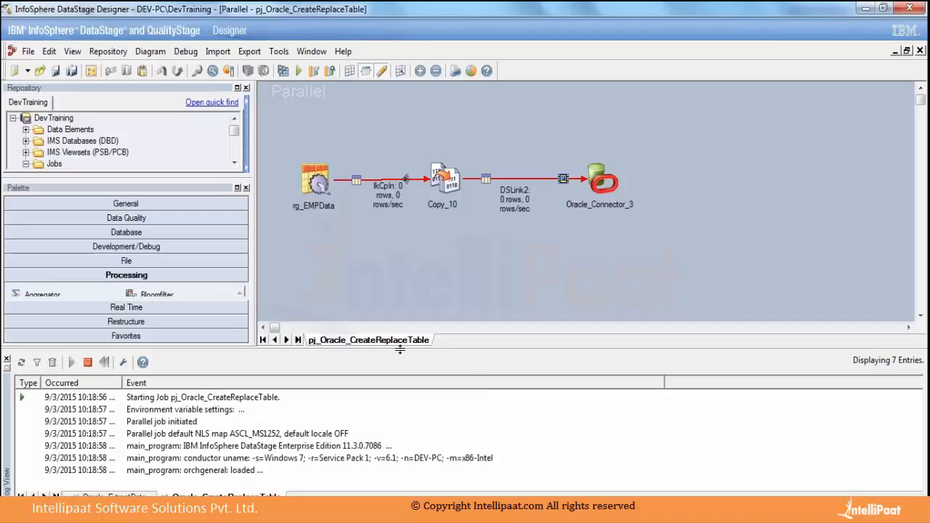
{"action": "left_click_drag", "start_coordinate": [421, 347], "coordinate": [399, 267]}
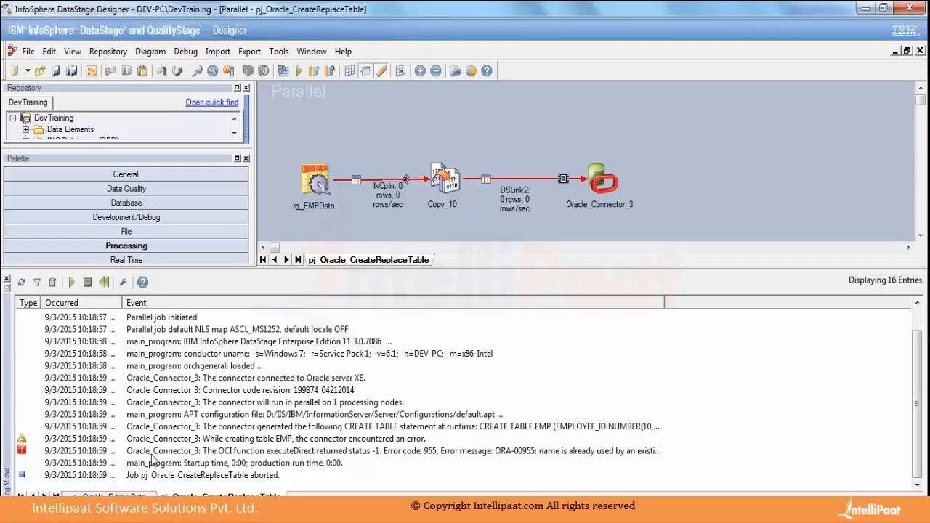
Examine the error message in the details of the fatal Oracle Connector event in the job log.
{"action": "double_click", "coordinate": [64, 451]}
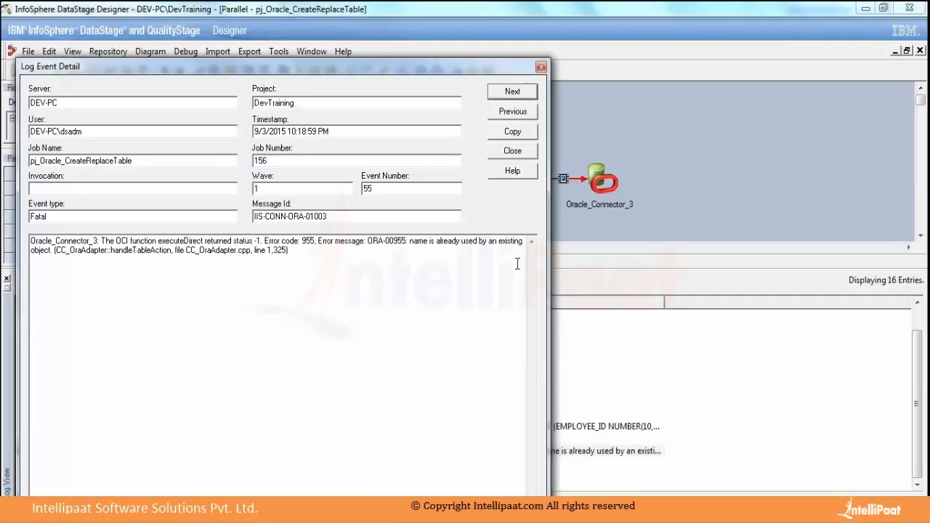
{"action": "left_click_drag", "start_coordinate": [550, 255], "coordinate": [709, 245]}
{"action": "left_click_drag", "start_coordinate": [414, 245], "coordinate": [534, 245]}
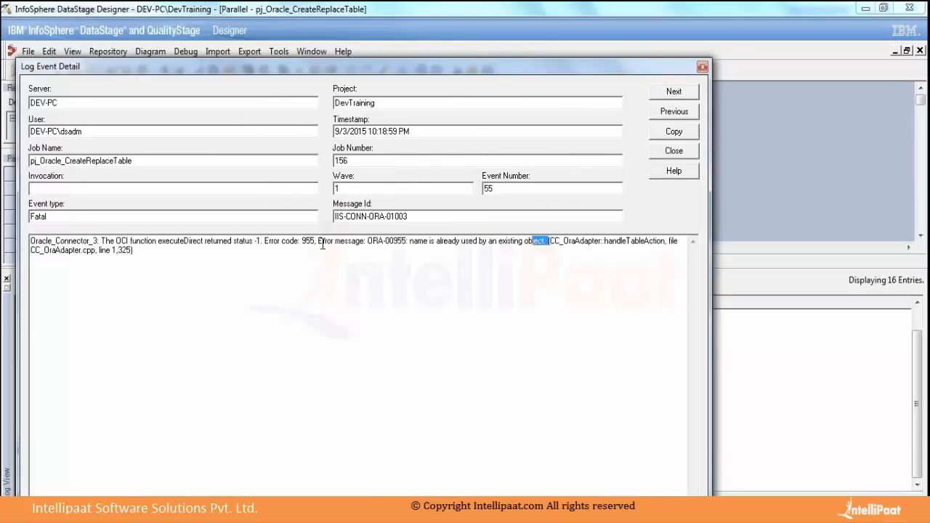
{"action": "left_click_drag", "start_coordinate": [322, 244], "coordinate": [419, 290]}
{"action": "left_click", "coordinate": [420, 290]}
{"action": "left_click", "coordinate": [671, 154]}
Change the Oracle Connector's target table name to EMP1 and review its input column definitions.
{"action": "double_click", "coordinate": [595, 168]}
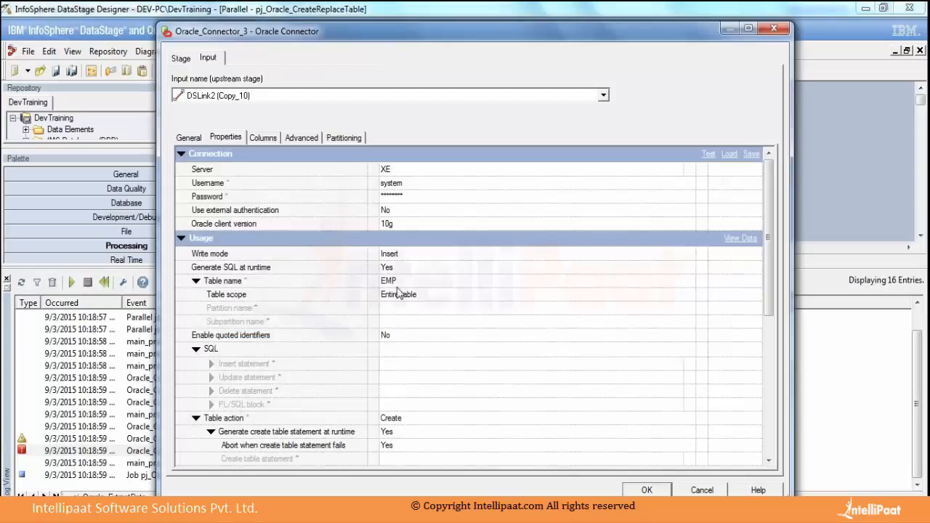
{"action": "left_click", "coordinate": [413, 283]}
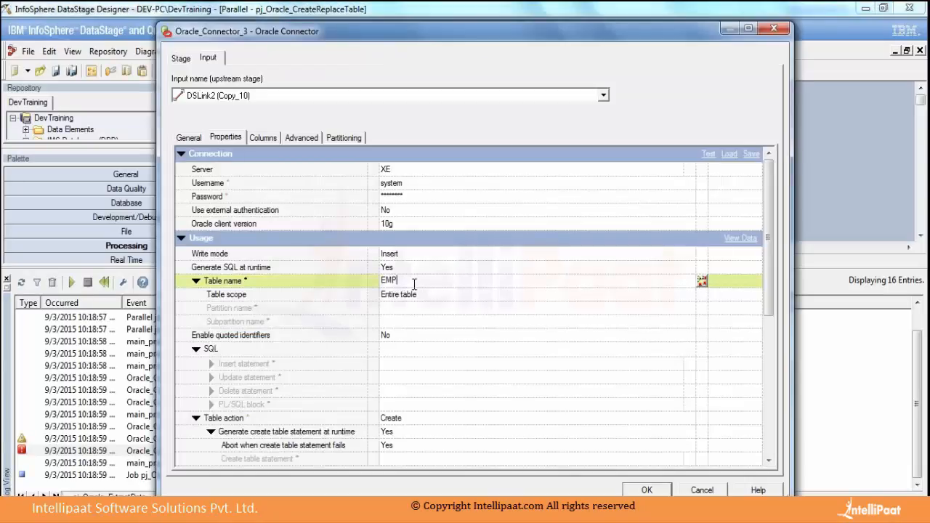
{"action": "type", "text": "1"}
{"action": "left_click", "coordinate": [258, 137]}
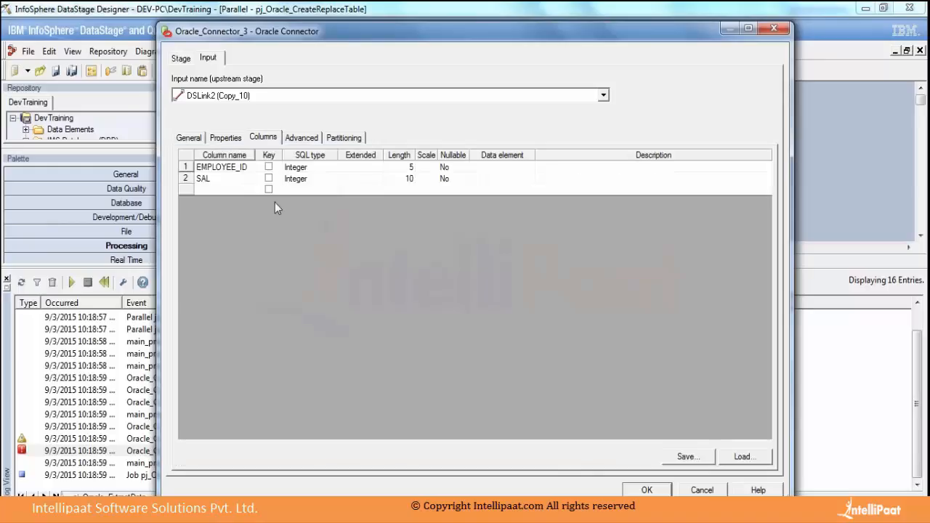
{"action": "left_click", "coordinate": [217, 180]}
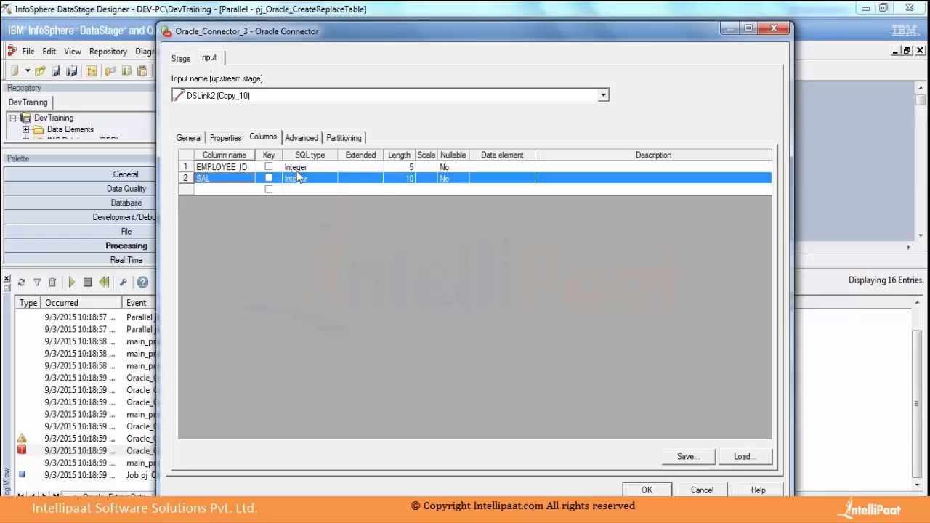
{"action": "left_click", "coordinate": [238, 139]}
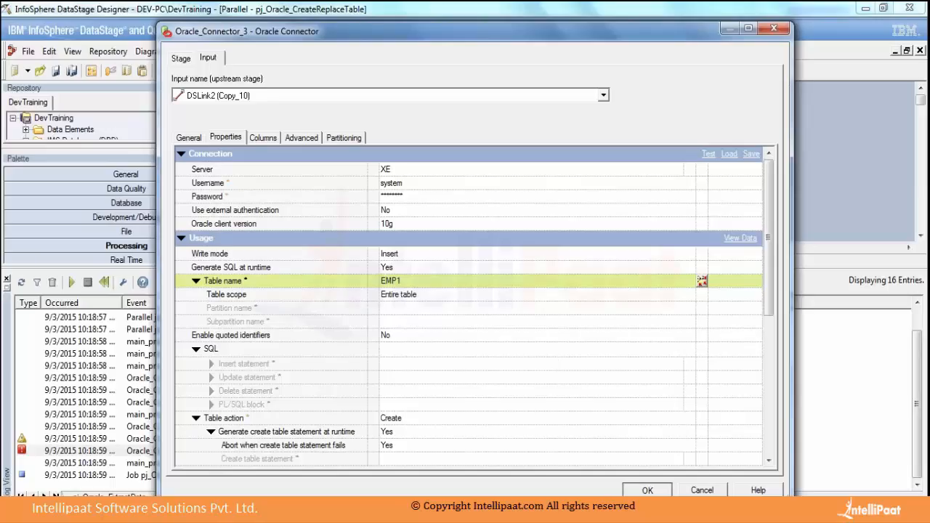
Accept the Oracle Connector's property changes, and save and compile the job pj_Oracle_CreateReplaceTable.
{"action": "left_click", "coordinate": [648, 490]}
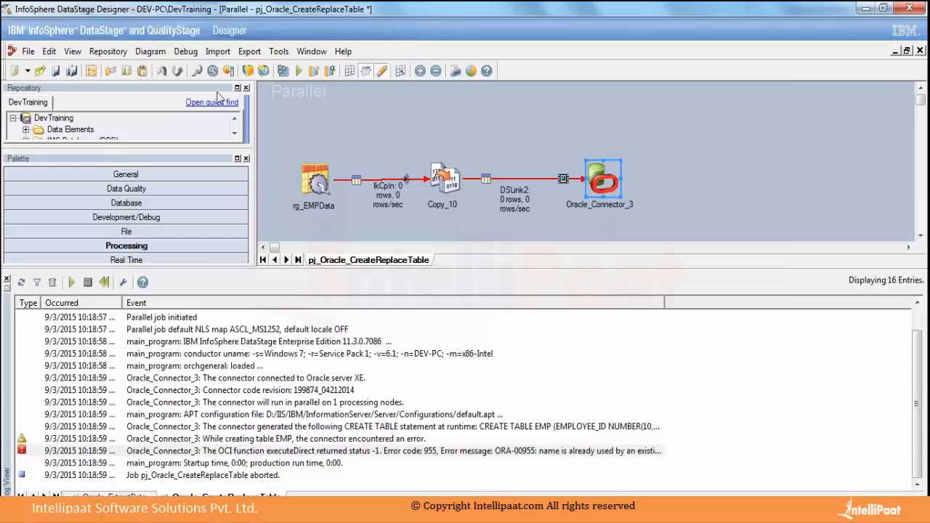
{"action": "left_click", "coordinate": [56, 71]}
{"action": "left_click", "coordinate": [284, 70]}
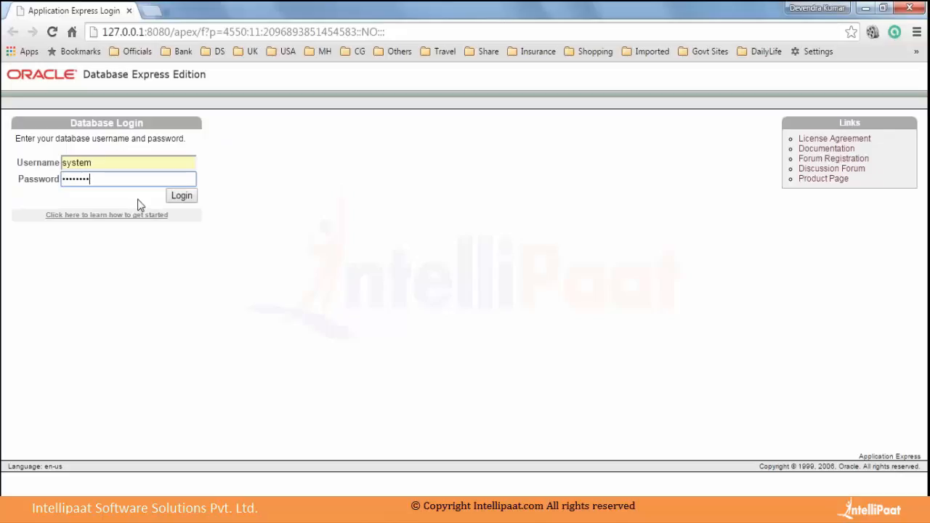
Log in to Oracle Database Express Edition in the browser as system and look through the tables in the Object Browser.
{"action": "left_click", "coordinate": [178, 202]}
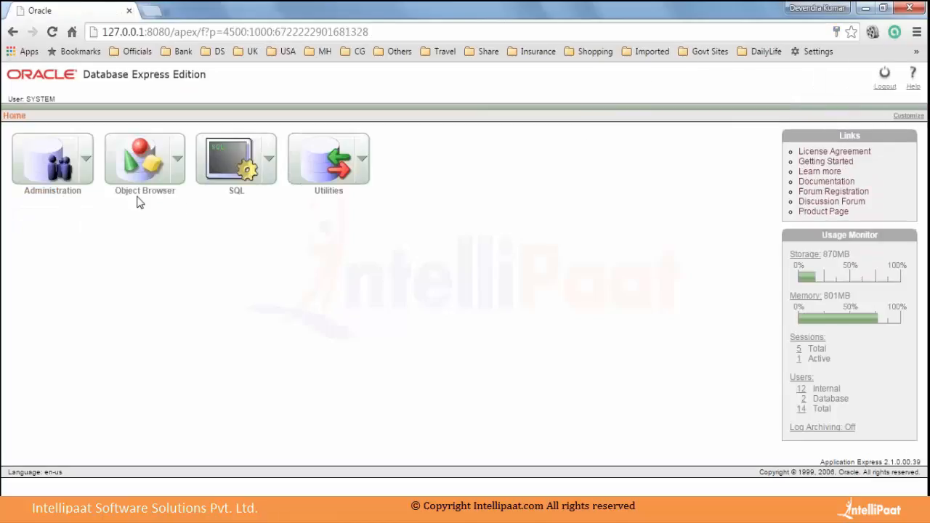
{"action": "left_click", "coordinate": [147, 161]}
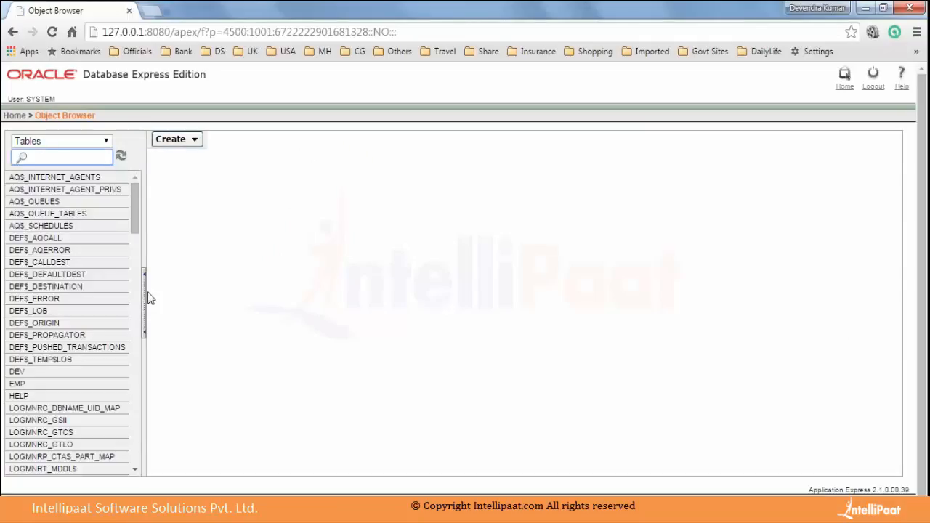
{"action": "scroll", "coordinate": [33, 276], "scroll_direction": "down", "scroll_amount": 3}
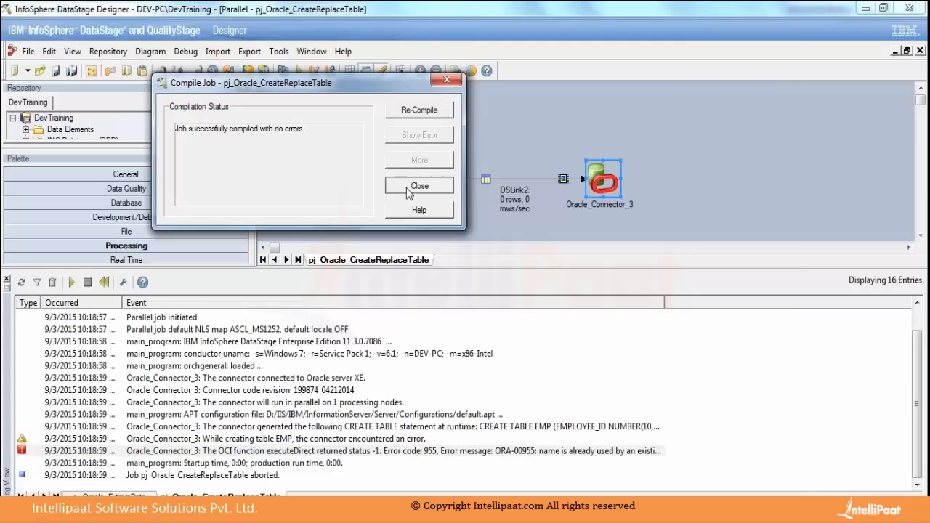
Back in DataStage Designer, run the compiled job with the default run options and review the Oracle Connector's properties without changing them.
{"action": "left_click", "coordinate": [418, 186]}
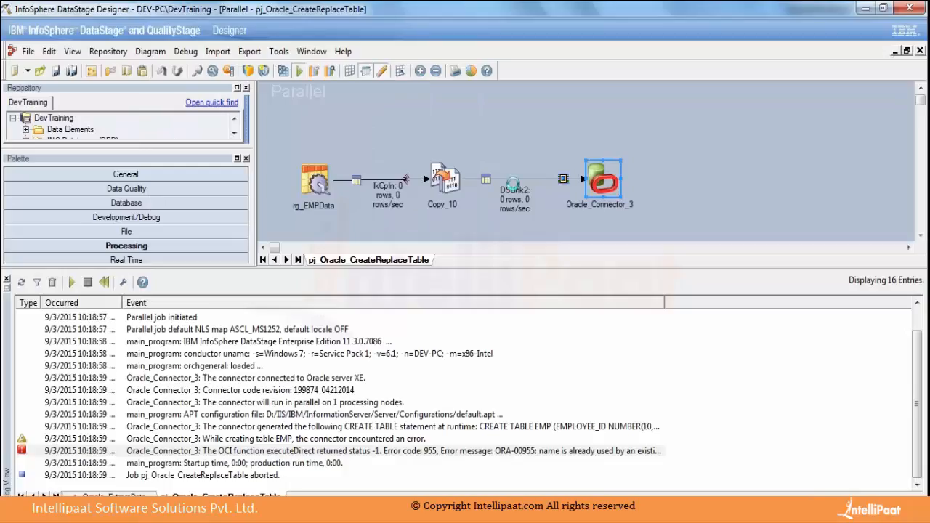
{"action": "key", "text": "ctrl+F5"}
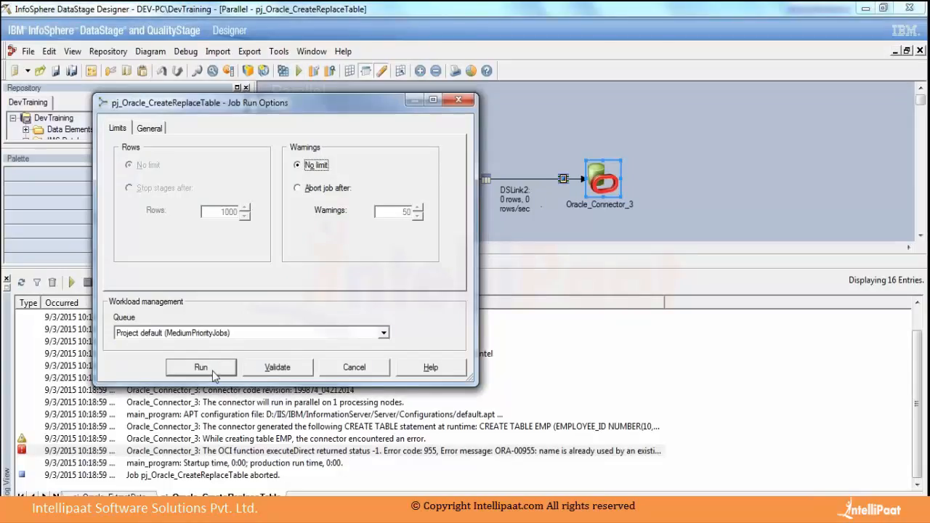
{"action": "left_click", "coordinate": [211, 369]}
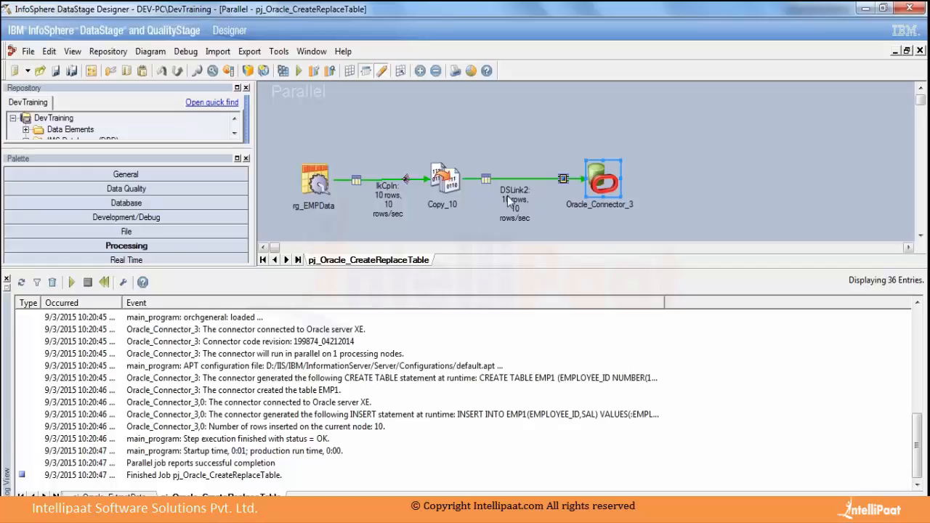
{"action": "double_click", "coordinate": [603, 182]}
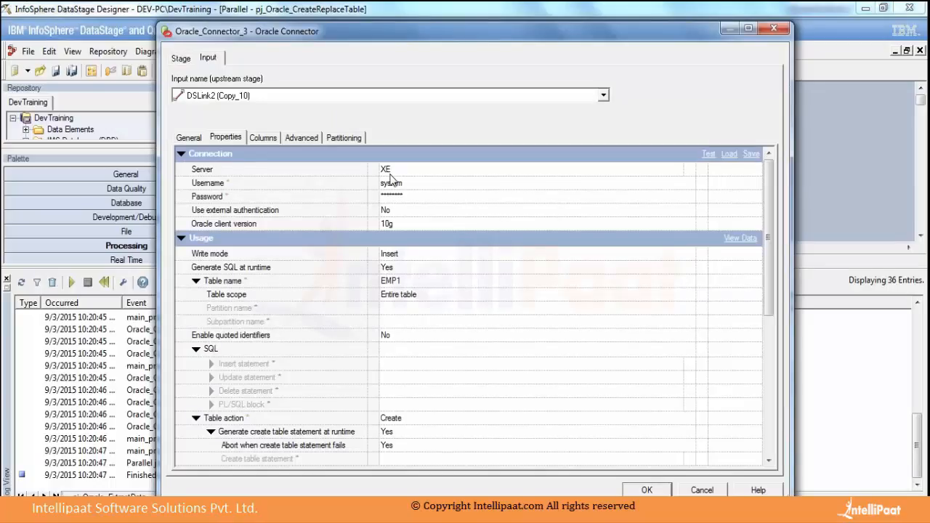
{"action": "left_click", "coordinate": [694, 492]}
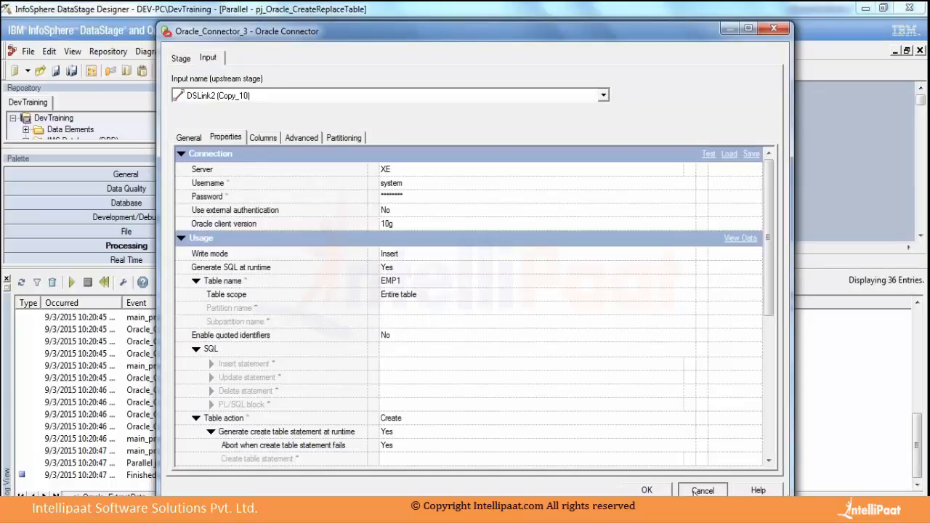